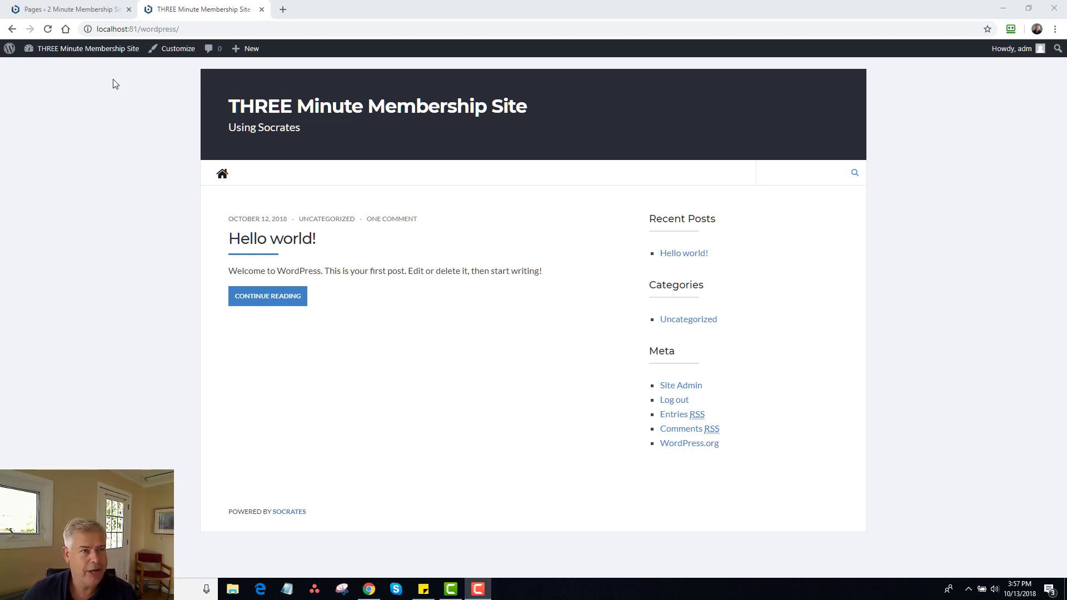
Create a new page titled 'Dashboard' with the member thank-you and download text.
{"action": "left_click", "coordinate": [74, 9]}
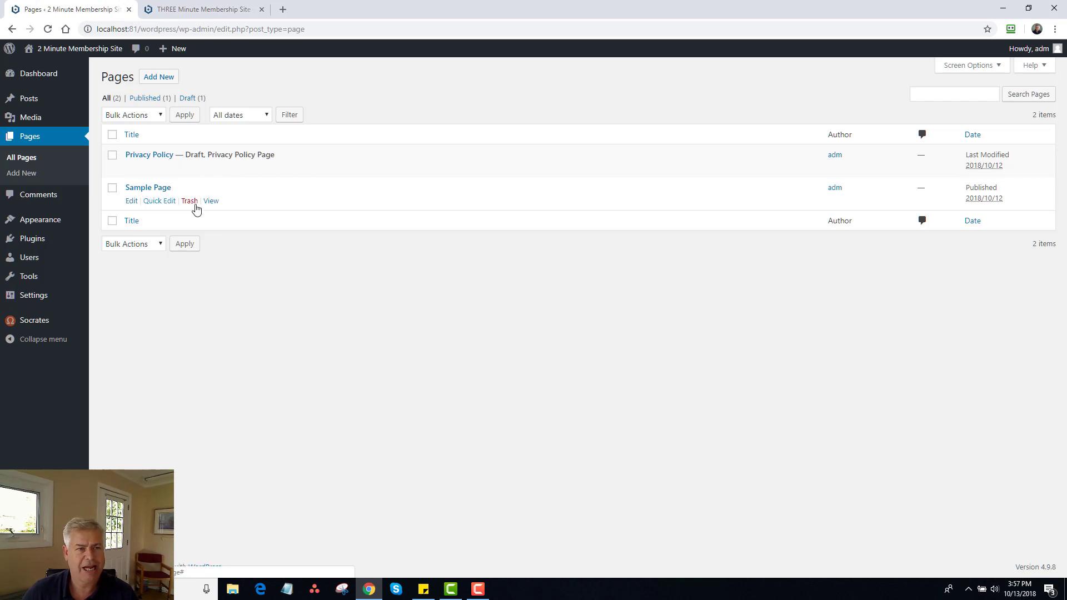
{"action": "left_click", "coordinate": [159, 76]}
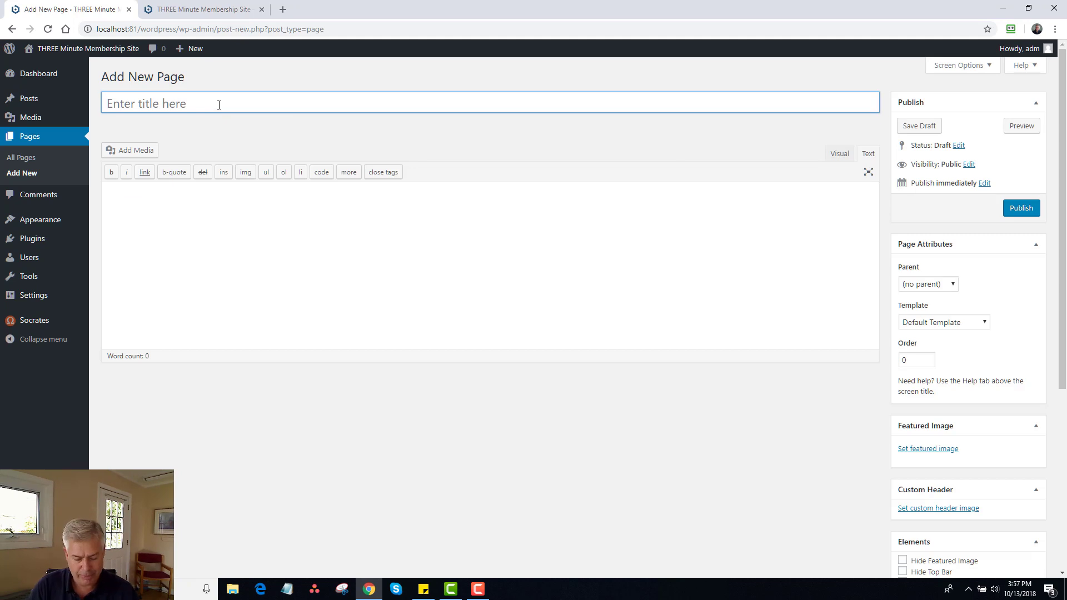
{"action": "type", "text": "dA"}
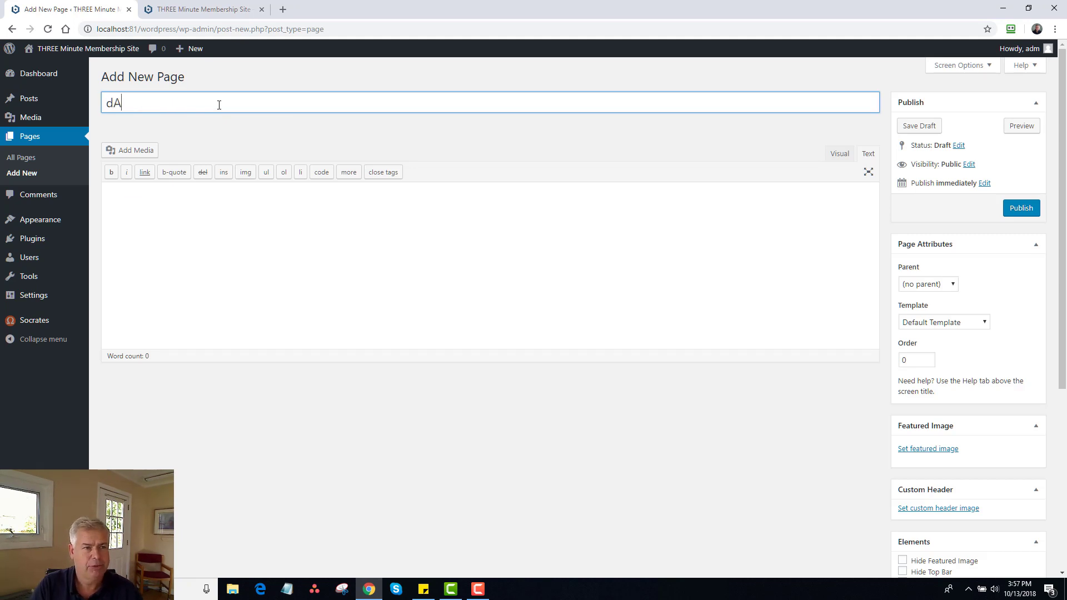
{"action": "type", "text": "A"}
{"action": "key", "text": "BackSpace"}
{"action": "key", "text": "BackSpace"}
{"action": "key", "text": "BackSpace"}
{"action": "type", "text": "DAshg"}
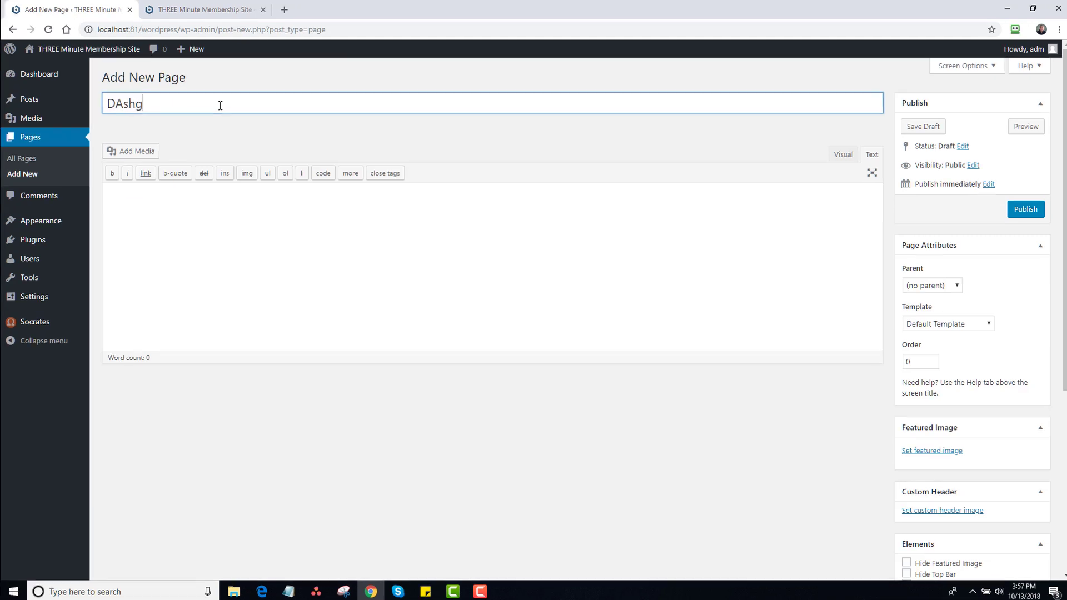
{"action": "type", "text": "a"}
{"action": "key", "text": "BackSpace"}
{"action": "key", "text": "BackSpace"}
{"action": "key", "text": "BackSpace"}
{"action": "type", "text": "ashb"}
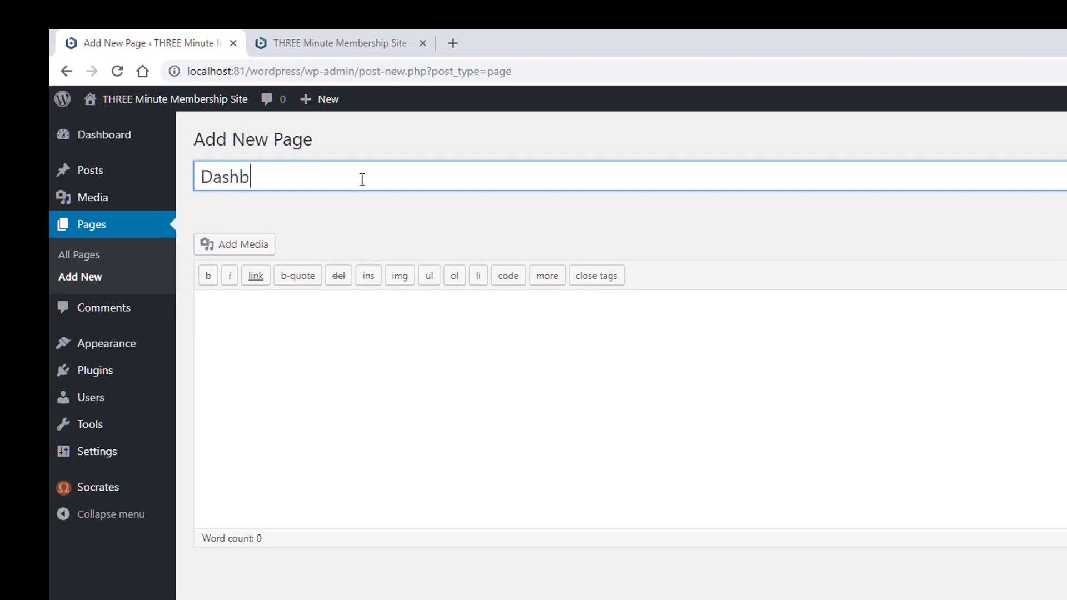
{"action": "type", "text": "oard"}
{"action": "left_click", "coordinate": [459, 357]}
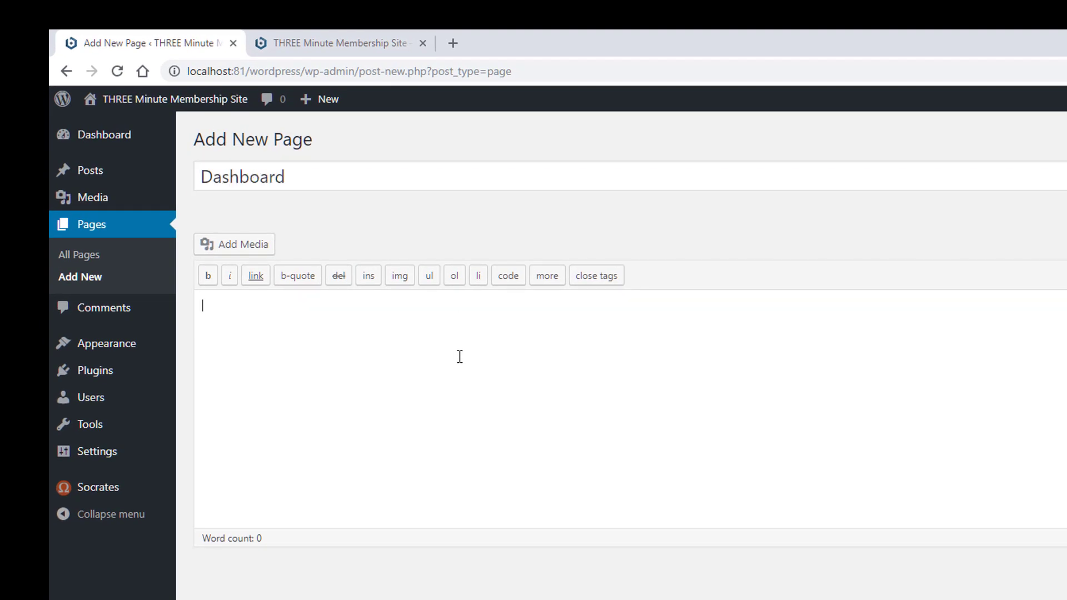
{"action": "type", "text": "s is my "}
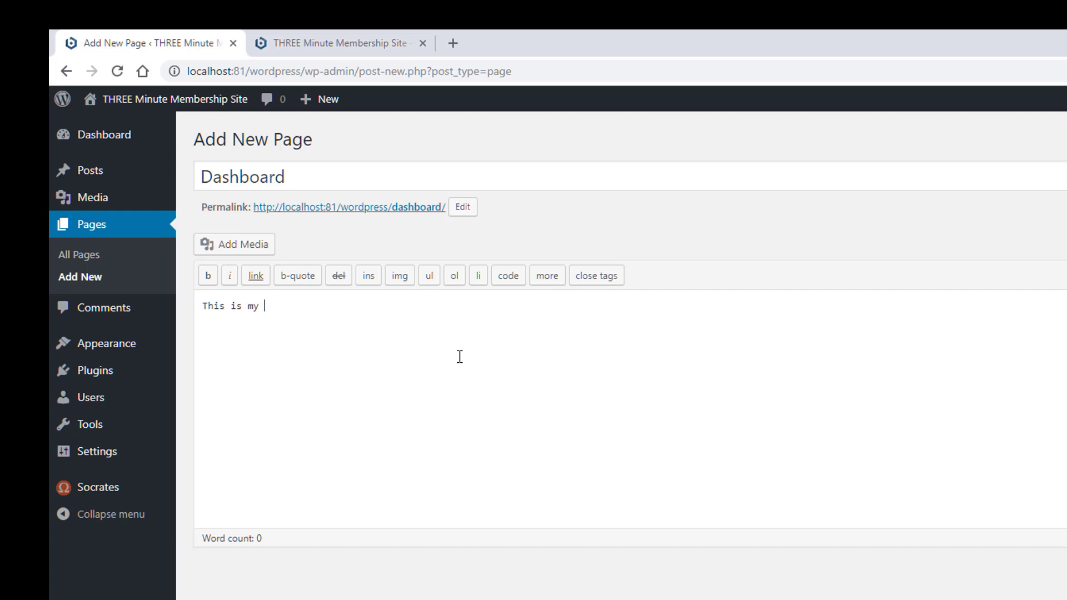
{"action": "type", "text": "member "}
{"action": "type", "text": "area.. thakns"}
{"action": "key", "text": "BackSpace"}
{"action": "key", "text": "BackSpace"}
{"action": "type", "text": "nks for"}
{"action": "type", "text": "you"}
{"action": "key", "text": "BackSpace"}
{"action": "key", "text": "BackSpace"}
{"action": "key", "text": "BackSpace"}
{"action": "type", "text": "you"}
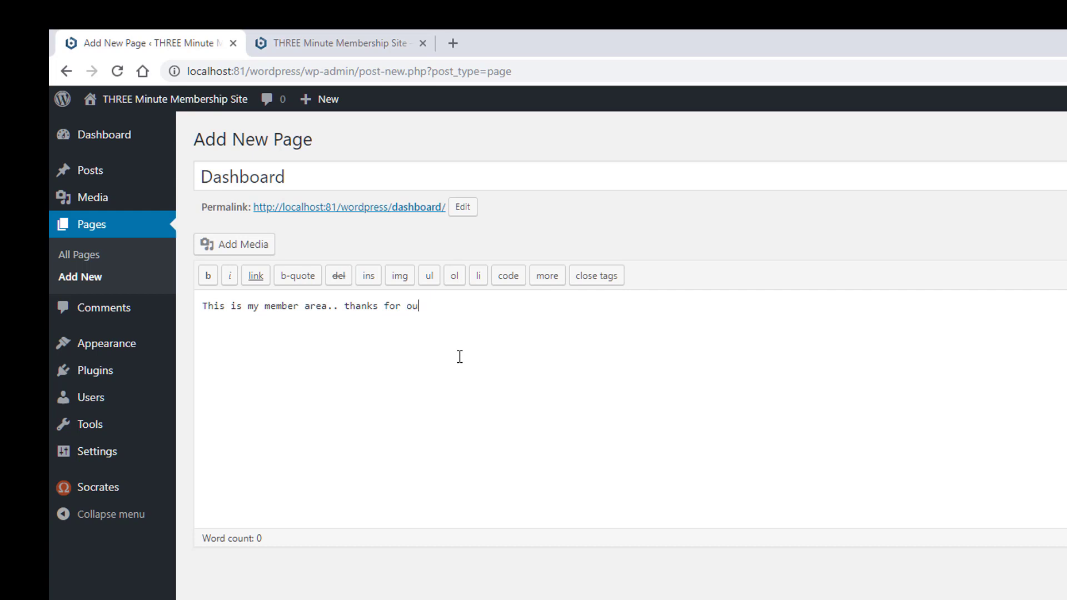
{"action": "type", "text": "r purchase  "}
{"action": "type", "text": "Download"}
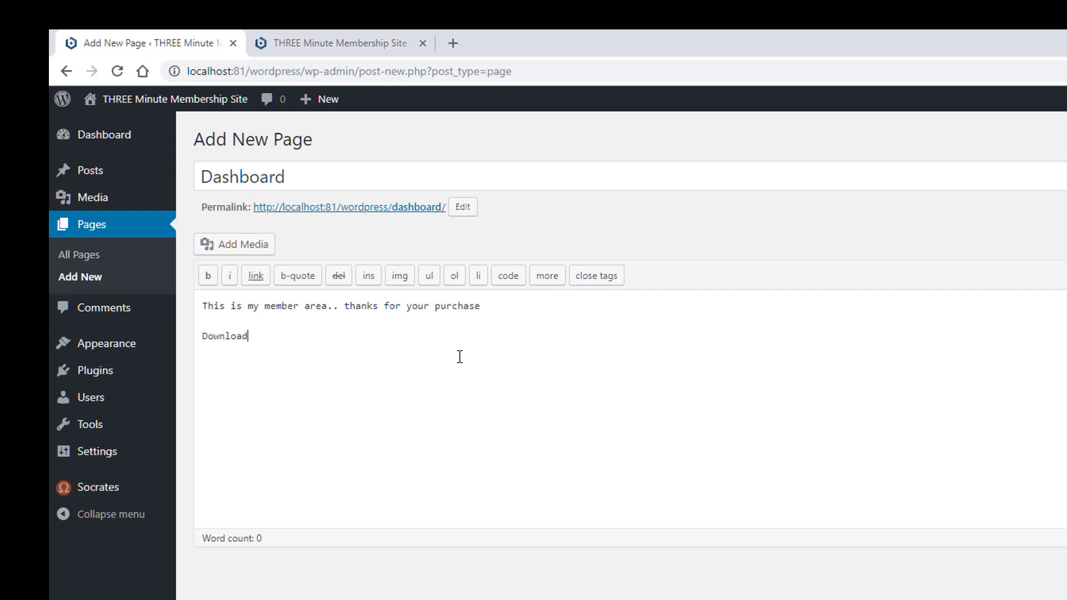
{"action": "type", "text": " Download"}
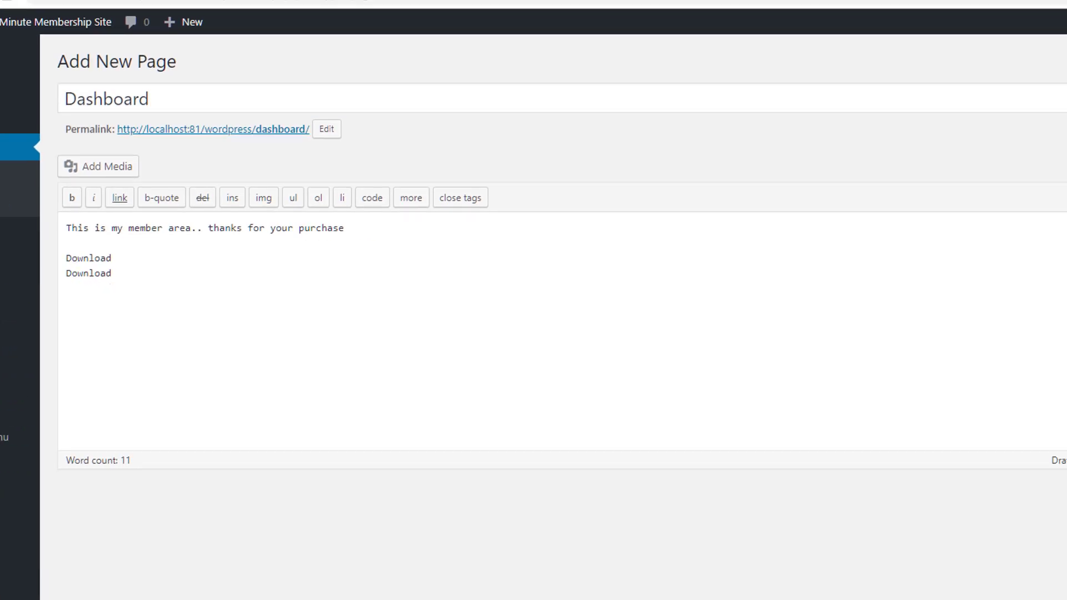
{"action": "scroll", "coordinate": [948, 400], "scroll_direction": "down", "scroll_amount": 10}
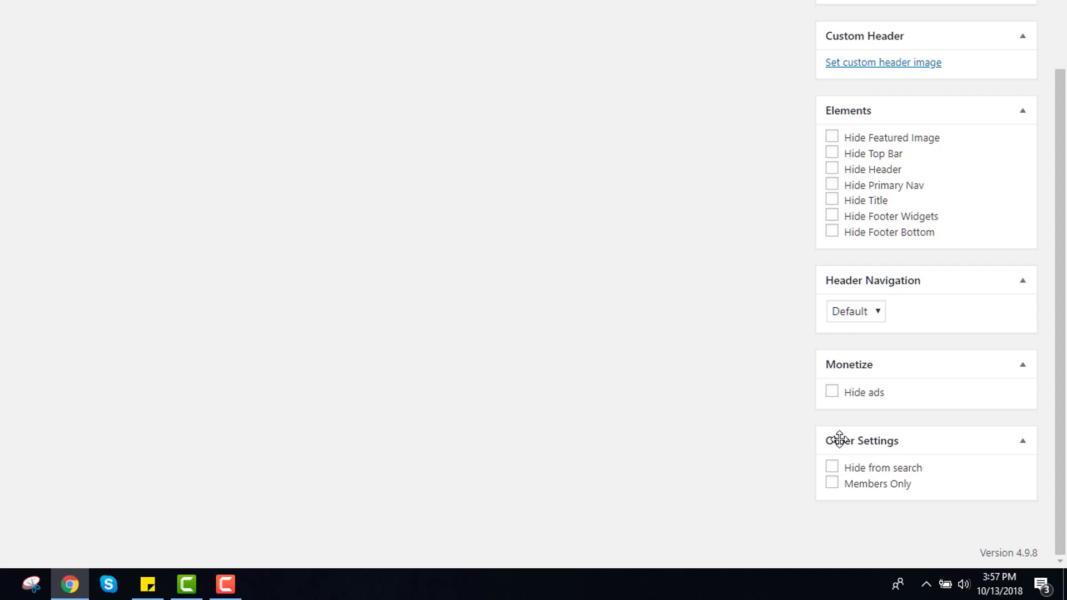
Make the Dashboard page members-only, publish it, and copy its permalink.
{"action": "left_click", "coordinate": [833, 485]}
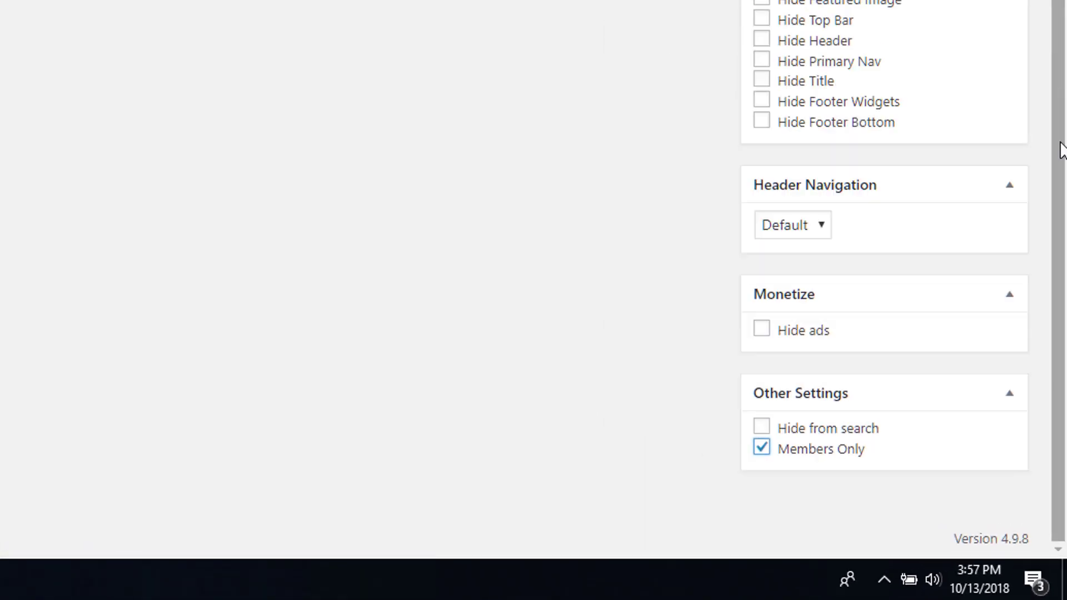
{"action": "scroll", "coordinate": [1023, 194], "scroll_direction": "up", "scroll_amount": 3}
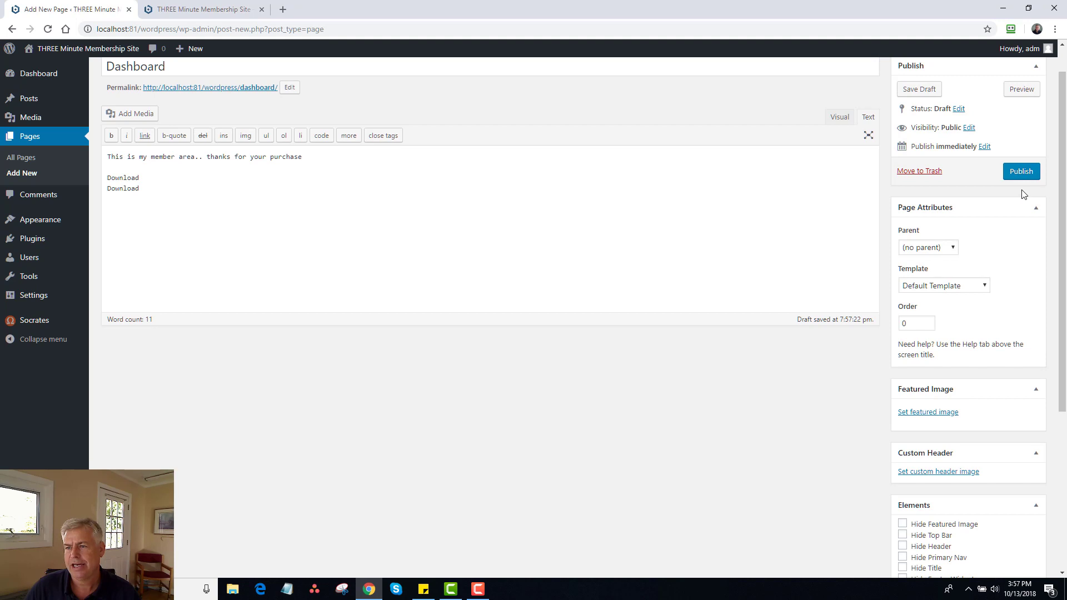
{"action": "left_click", "coordinate": [1021, 172]}
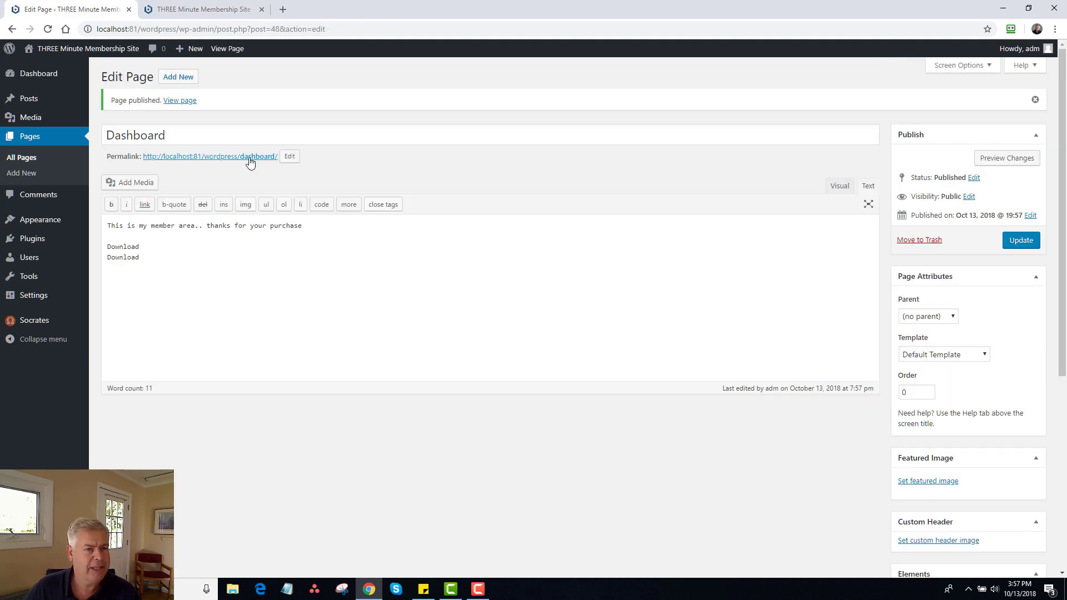
{"action": "right_click", "coordinate": [250, 157]}
{"action": "left_click", "coordinate": [308, 226]}
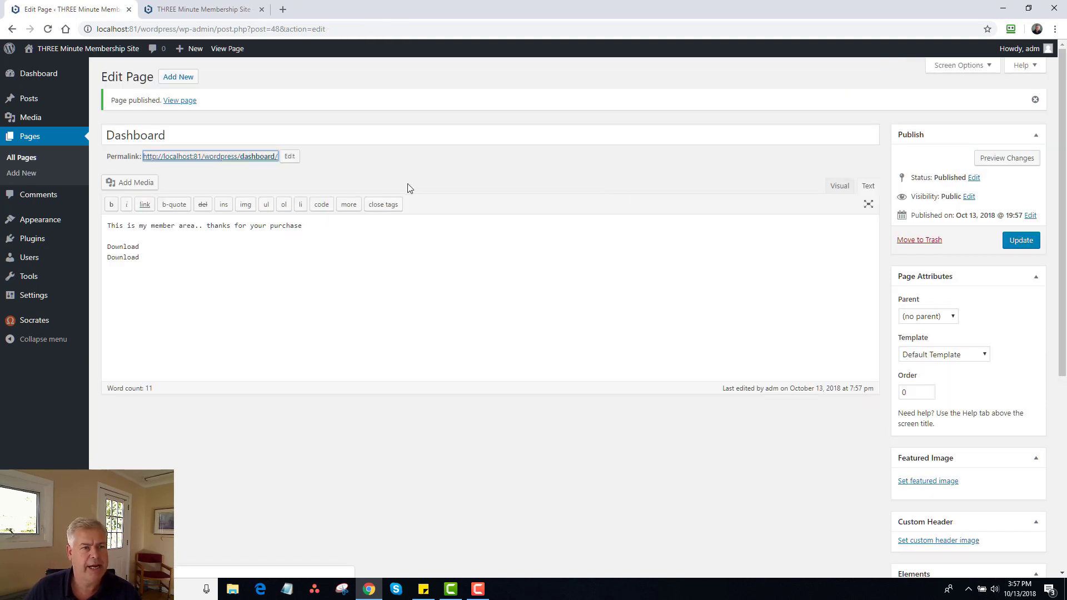
Title a new page 'Registration', add an intro line, and insert the Socrates Register Form shortcode.
{"action": "left_click", "coordinate": [182, 78]}
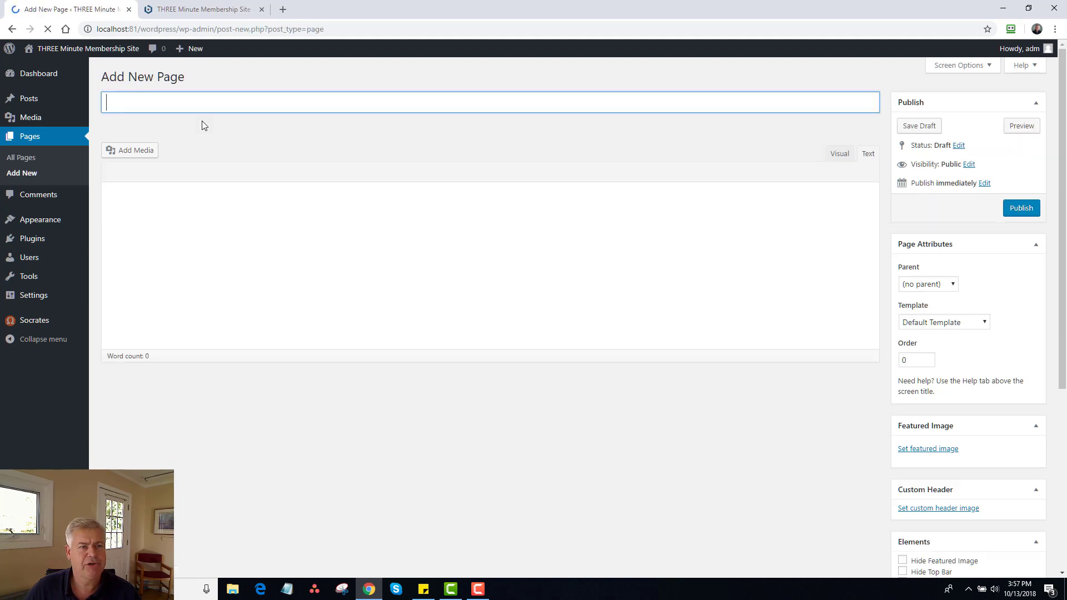
{"action": "left_click", "coordinate": [179, 103]}
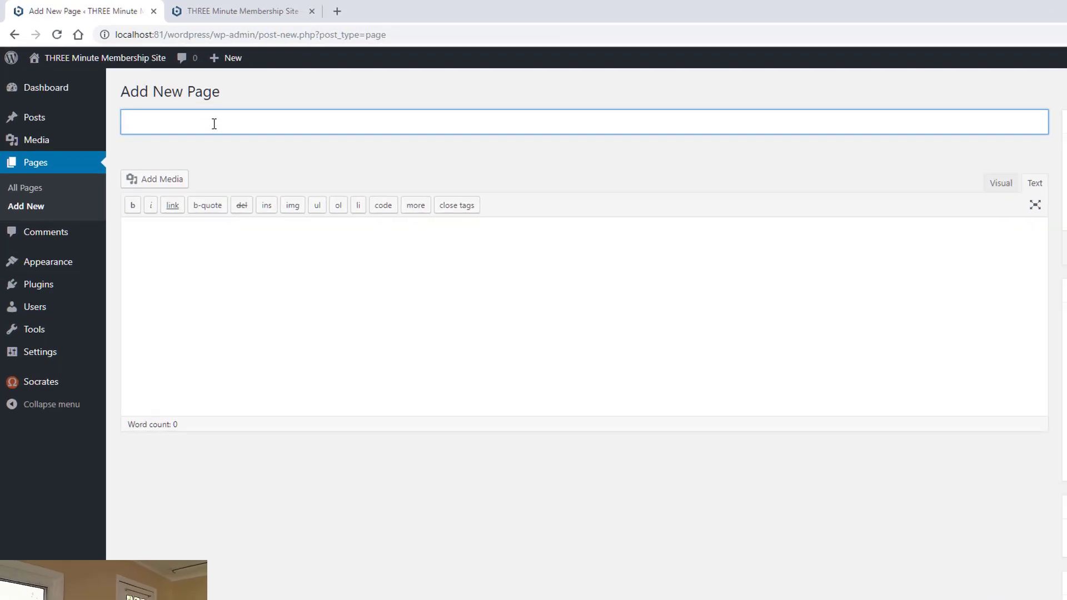
{"action": "type", "text": "Regis"}
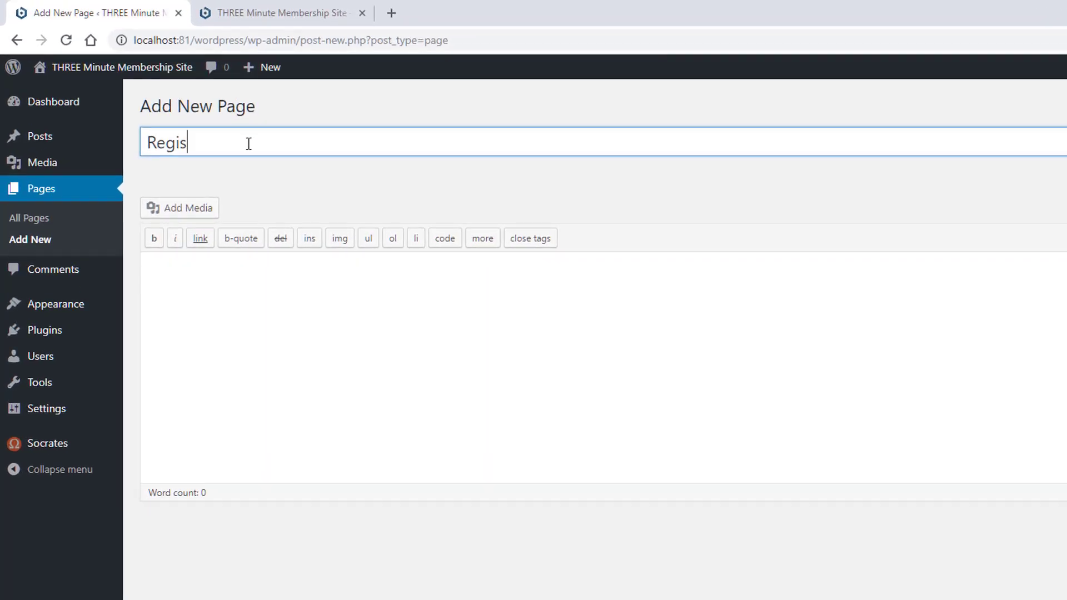
{"action": "type", "text": "tration"}
{"action": "key", "text": "Tab"}
{"action": "type", "text": "T"}
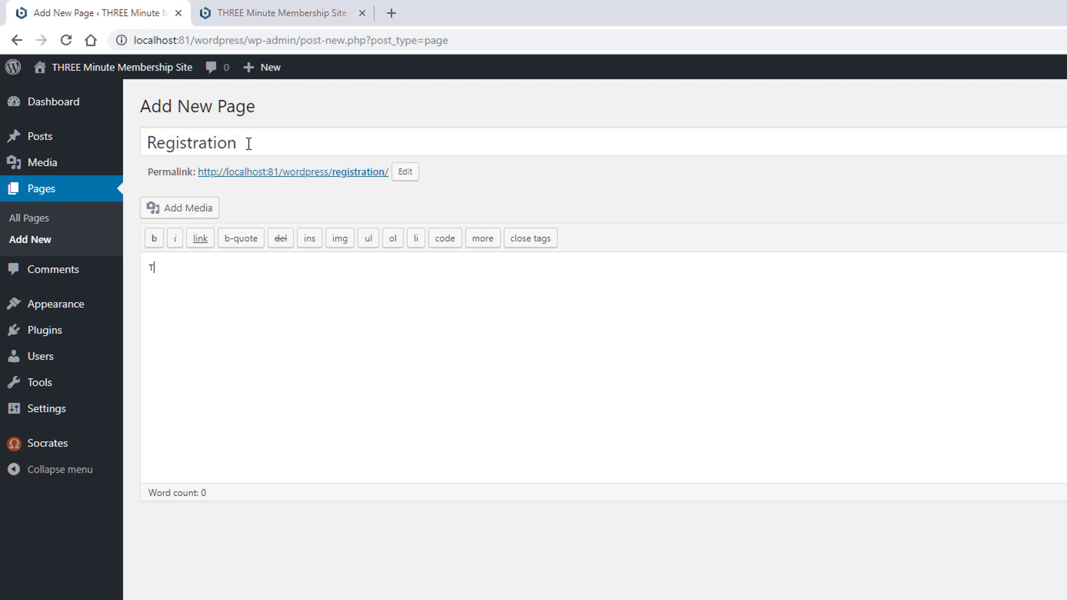
{"action": "type", "text": "his is my registrati"}
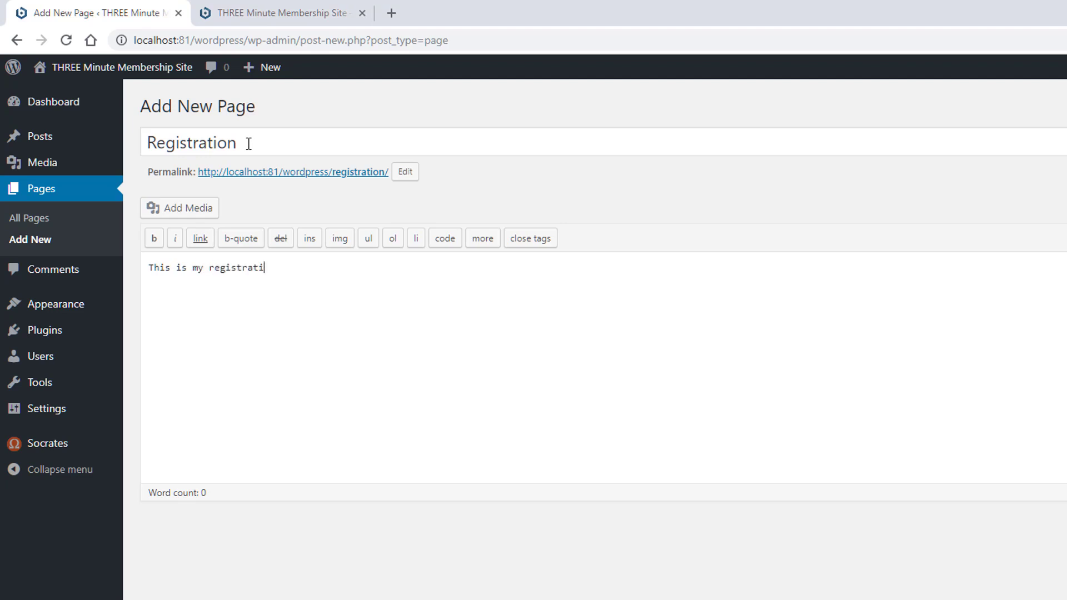
{"action": "type", "text": "on page"}
{"action": "left_click", "coordinate": [1059, 209]}
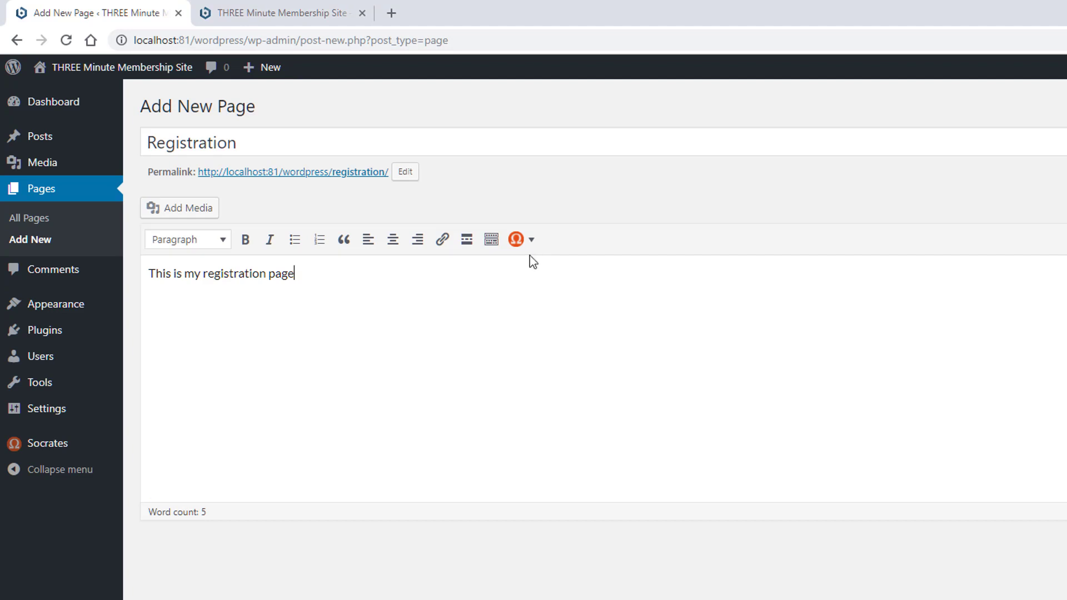
{"action": "left_click", "coordinate": [528, 244]}
{"action": "left_click_drag", "start_coordinate": [666, 327], "coordinate": [672, 567]}
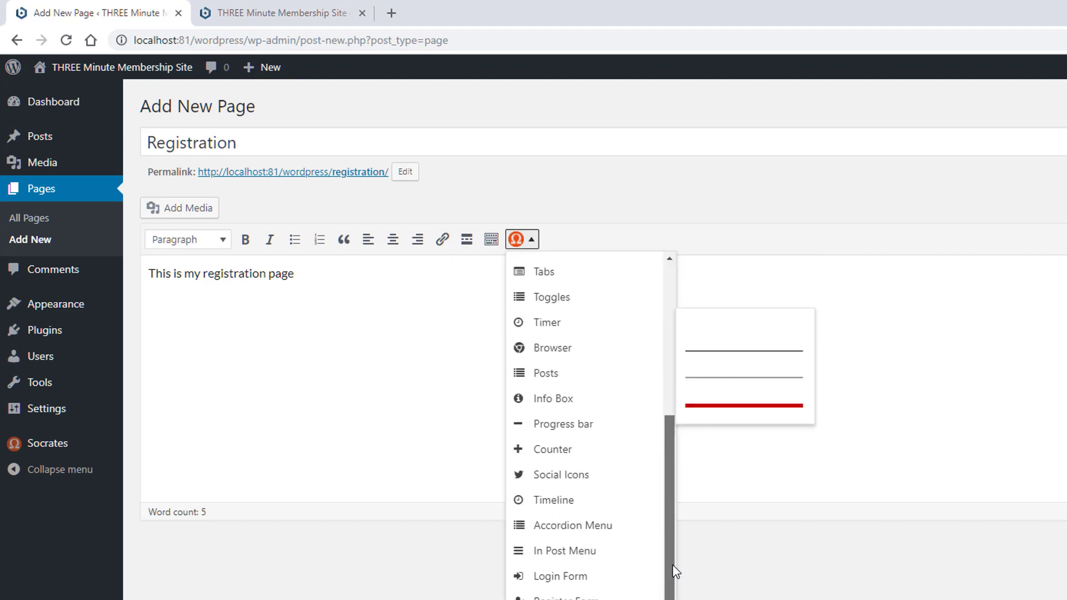
{"action": "left_click", "coordinate": [627, 597]}
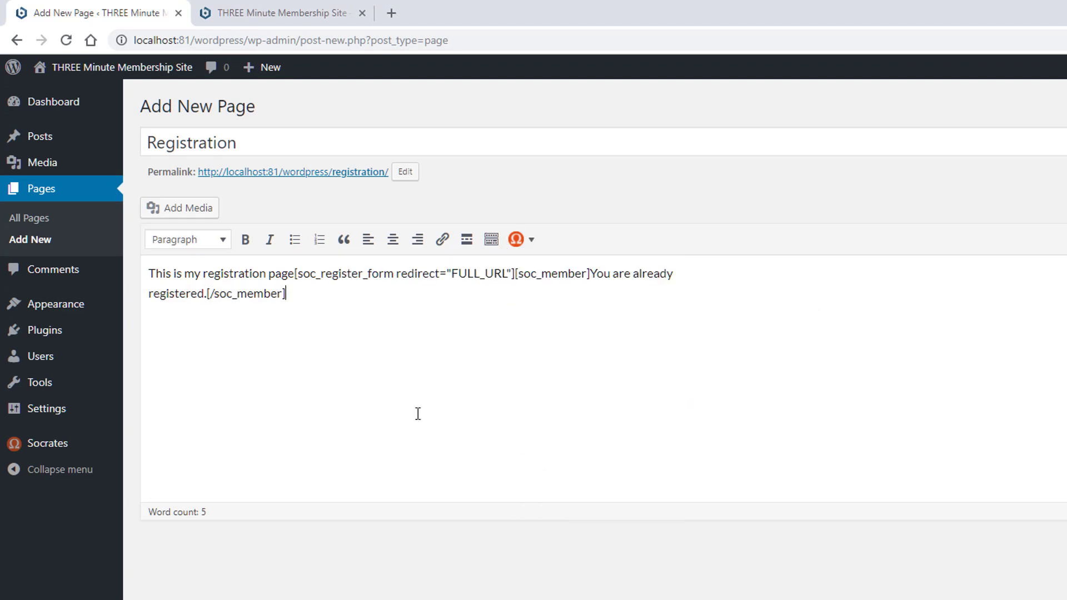
{"action": "left_click", "coordinate": [295, 275]}
{"action": "key", "text": "Return"}
Replace the shortcode's FULL_URL placeholder with the copied Dashboard address.
{"action": "left_click", "coordinate": [997, 250]}
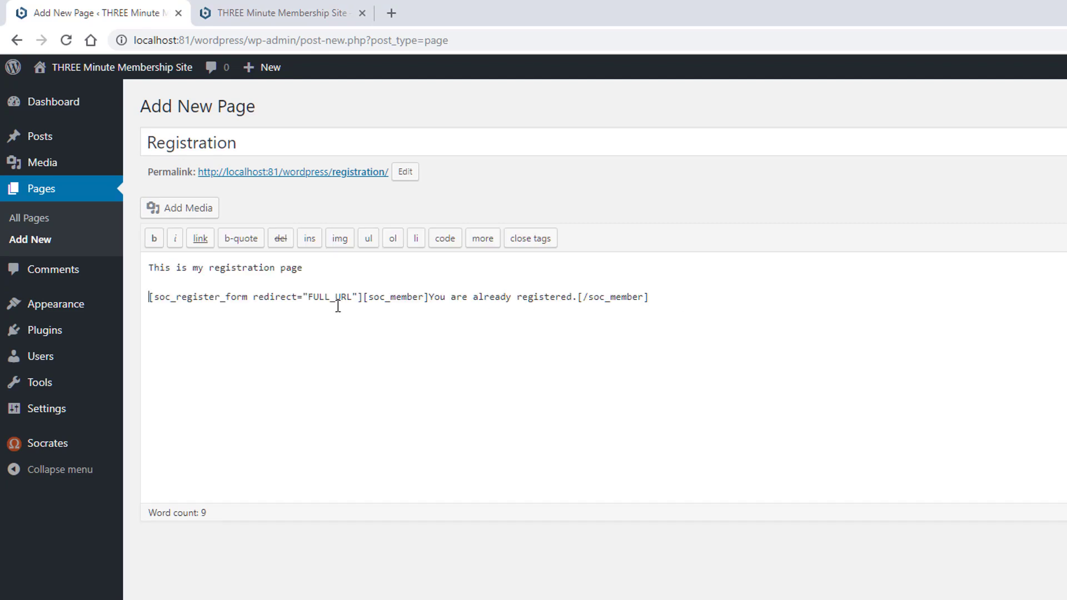
{"action": "left_click_drag", "start_coordinate": [309, 298], "coordinate": [354, 302]}
{"action": "key", "text": "ctrl+v"}
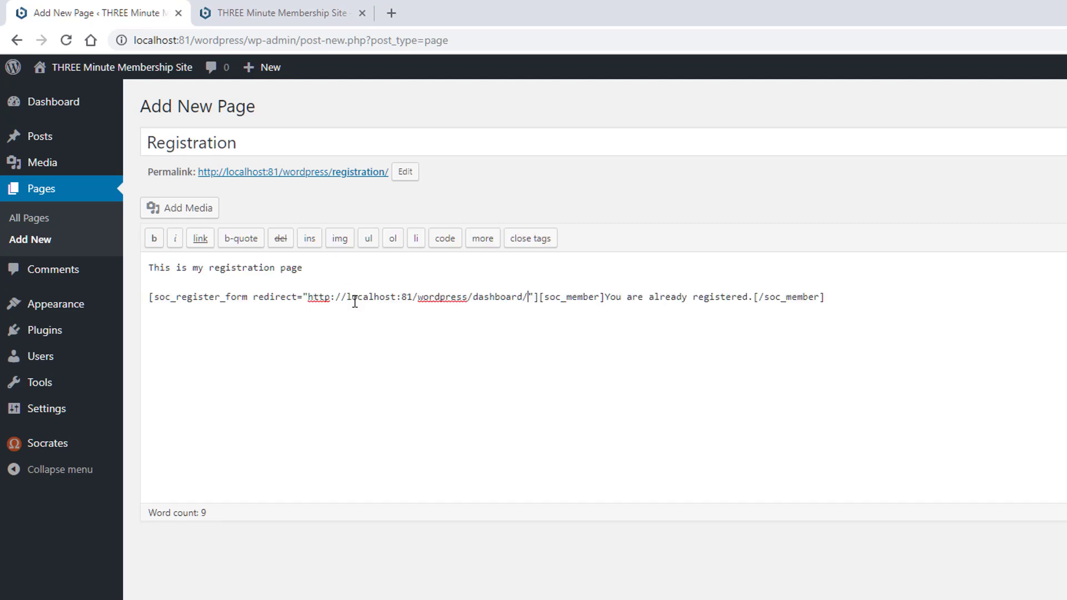
{"action": "scroll", "coordinate": [904, 398], "scroll_direction": "down", "scroll_amount": 2}
{"action": "scroll", "coordinate": [903, 398], "scroll_direction": "down", "scroll_amount": 3}
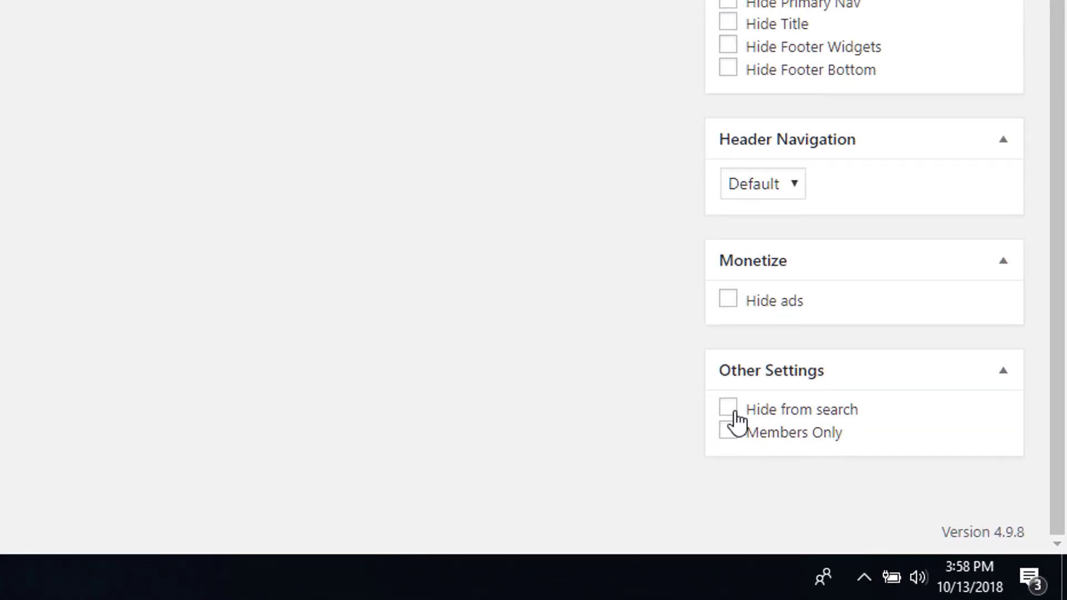
Hide the Registration page from search and change its slug to regi234dsf2434.
{"action": "left_click", "coordinate": [729, 409]}
{"action": "scroll", "coordinate": [1063, 341], "scroll_direction": "up", "scroll_amount": 5}
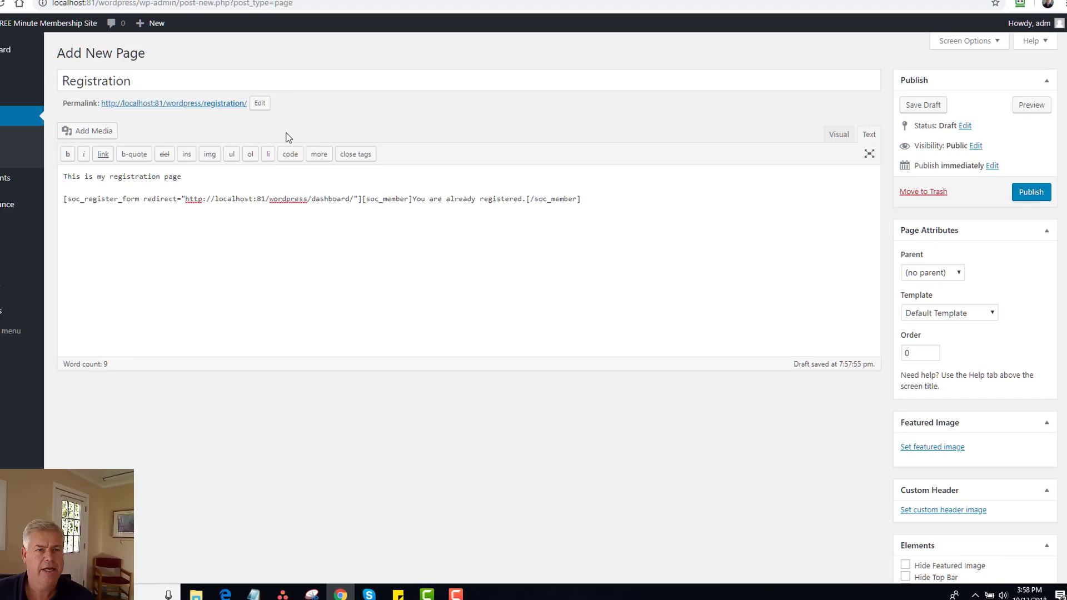
{"action": "left_click", "coordinate": [309, 134]}
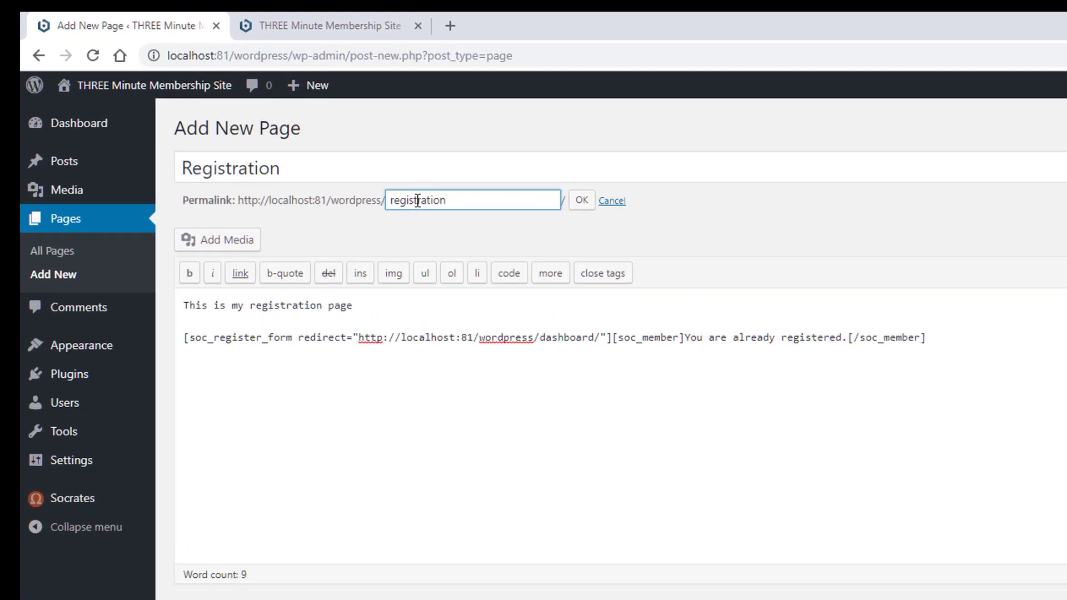
{"action": "key", "text": "shift+Left"}
{"action": "key", "text": "shift+Left"}
{"action": "key", "text": "shift+Left"}
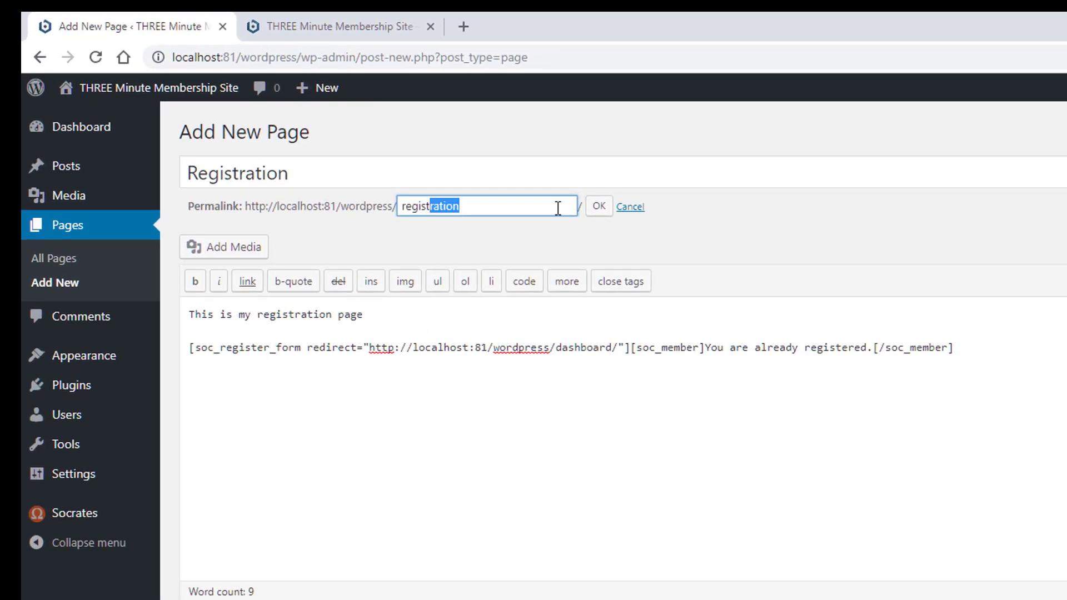
{"action": "key", "text": "BackSpace"}
{"action": "key", "text": "BackSpace"}
{"action": "key", "text": "BackSpace"}
{"action": "type", "text": "234dsf2434"}
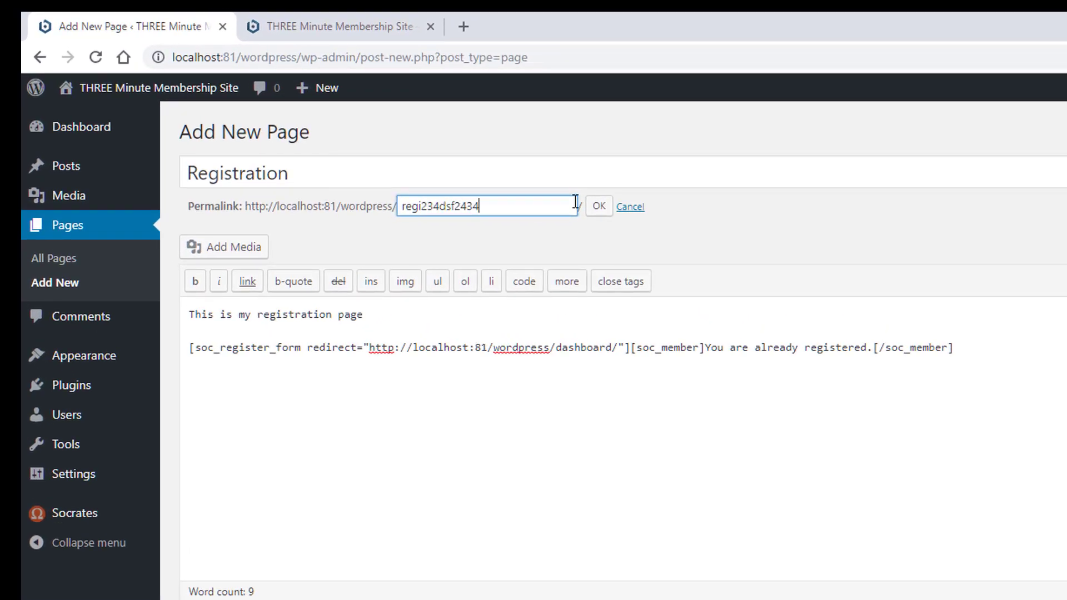
{"action": "left_click", "coordinate": [599, 206]}
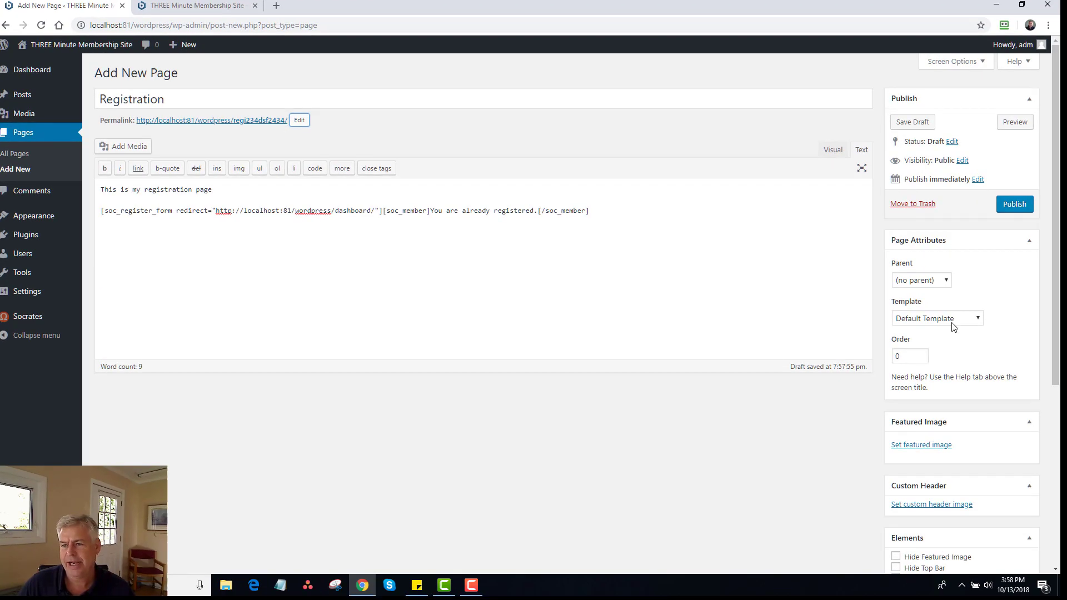
Apply the Landing Page template to the Registration page and publish it.
{"action": "left_click", "coordinate": [996, 338]}
{"action": "left_click", "coordinate": [947, 365]}
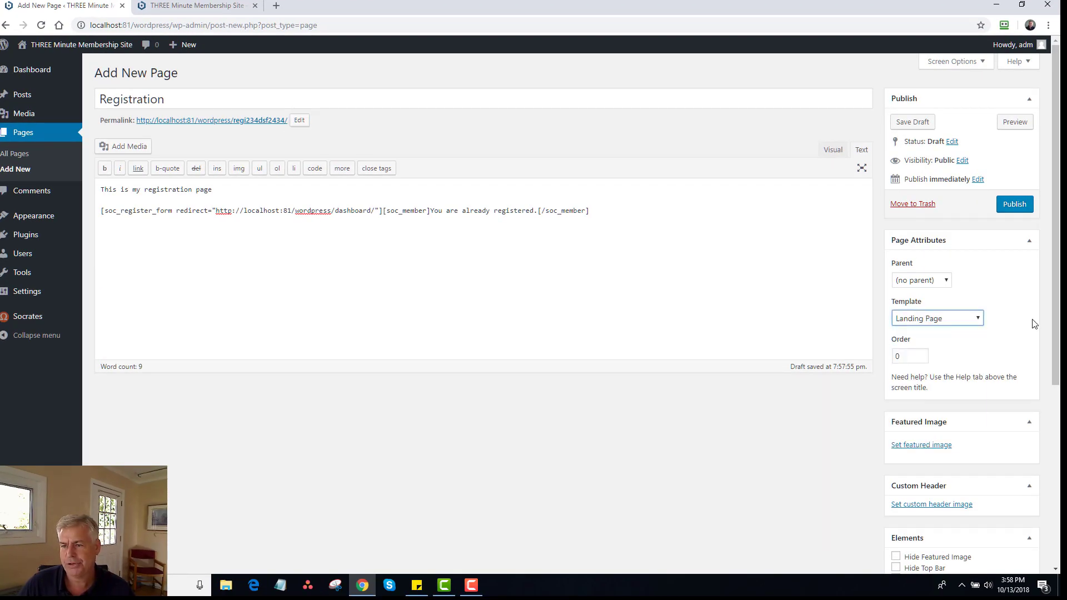
{"action": "left_click", "coordinate": [1007, 204]}
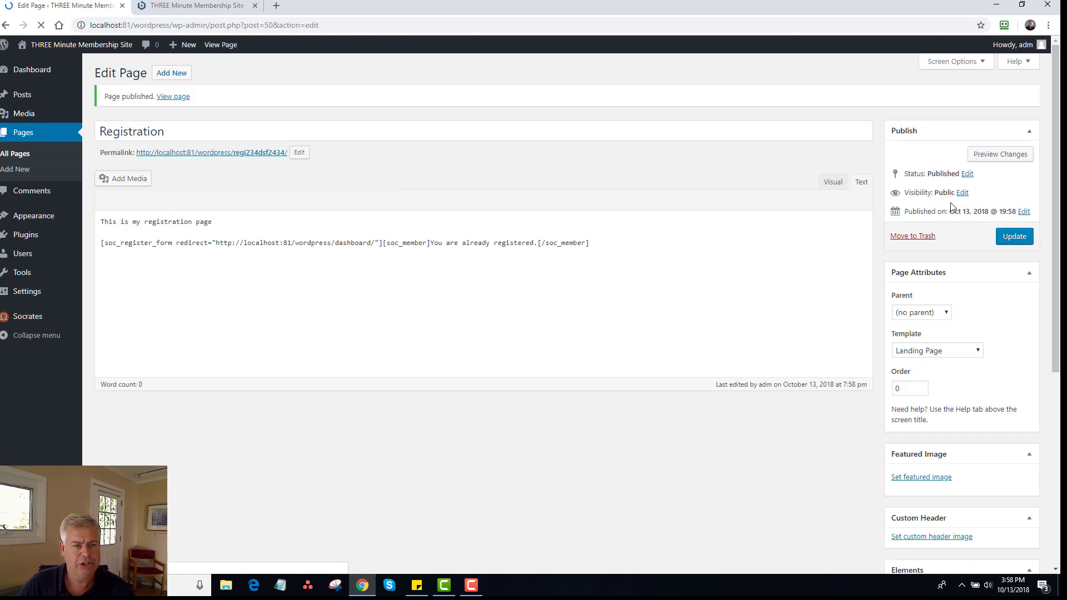
Create a new page titled 'Login' containing the Socrates Login Form shortcode.
{"action": "left_click", "coordinate": [171, 73]}
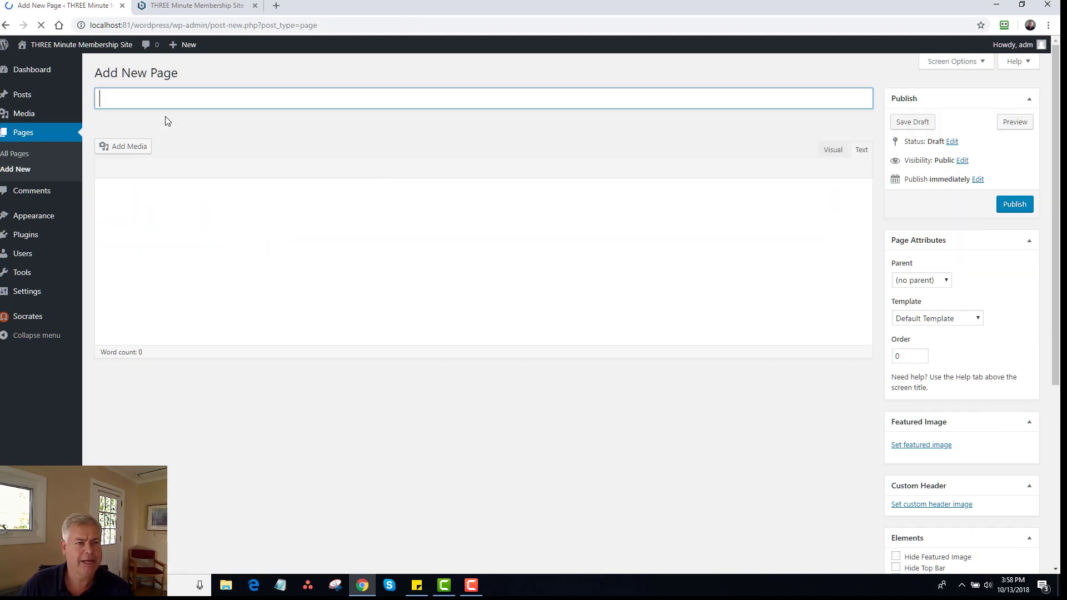
{"action": "left_click", "coordinate": [150, 101]}
{"action": "type", "text": "Login"}
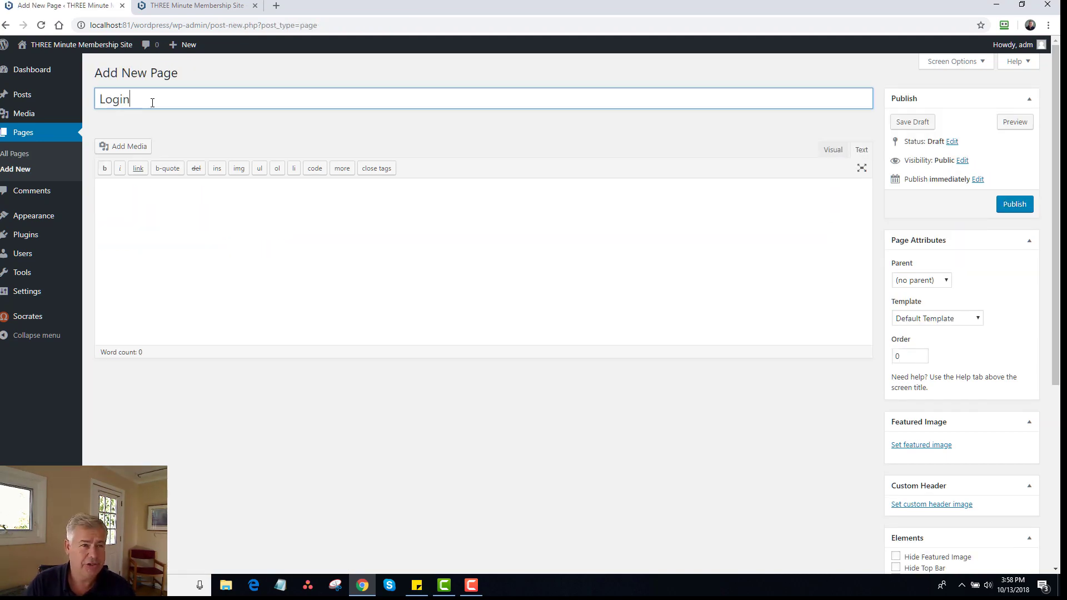
{"action": "left_click", "coordinate": [401, 268]}
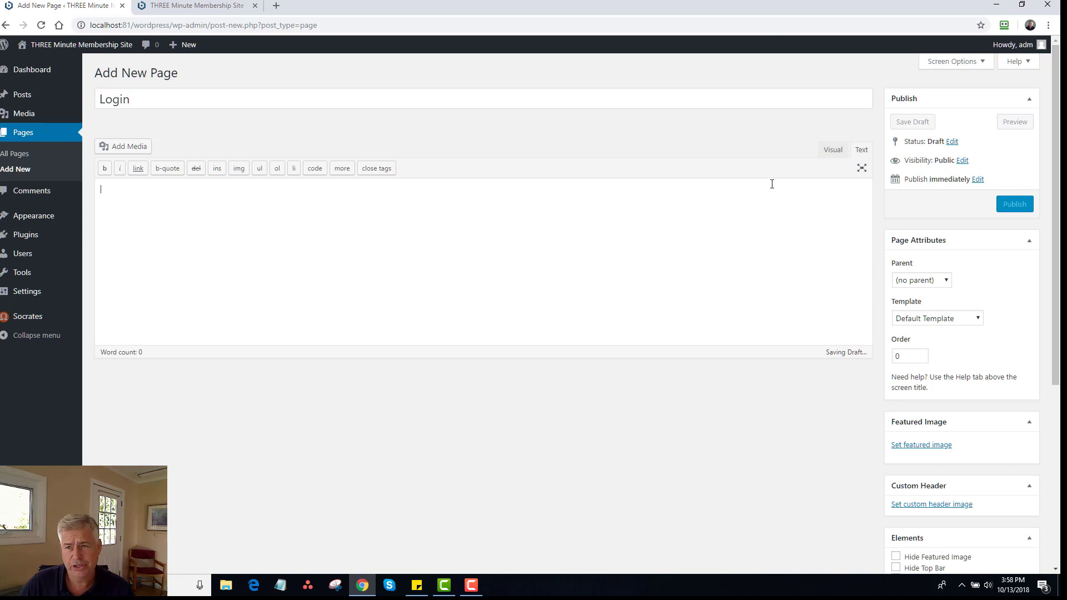
{"action": "left_click", "coordinate": [833, 150]}
{"action": "left_click", "coordinate": [367, 169]}
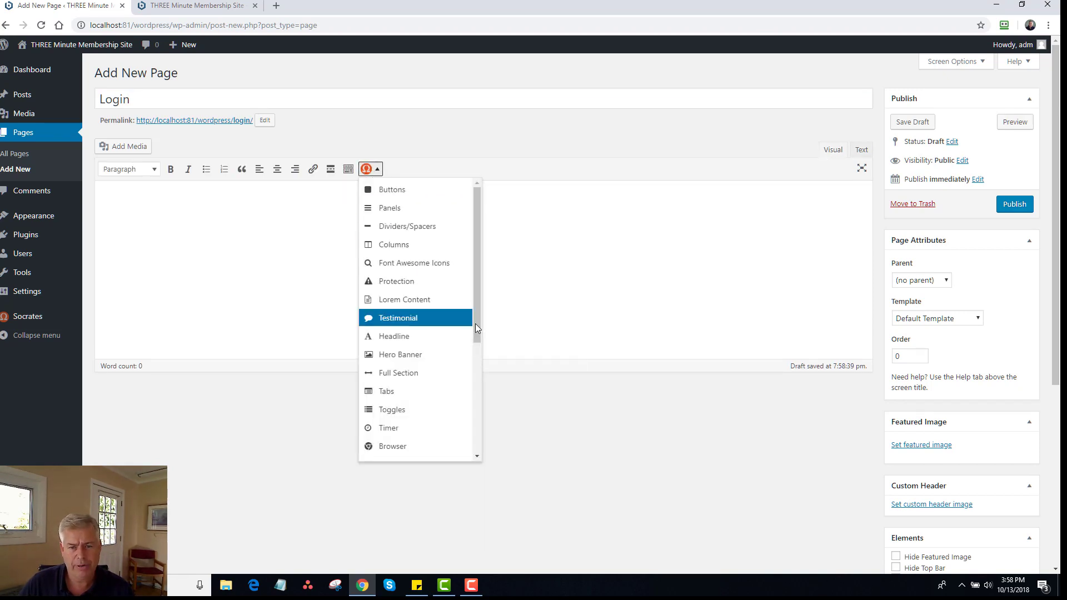
{"action": "scroll", "coordinate": [417, 334], "scroll_direction": "down", "scroll_amount": 2}
{"action": "scroll", "coordinate": [451, 437], "scroll_direction": "down", "scroll_amount": 3}
{"action": "left_click", "coordinate": [443, 412]}
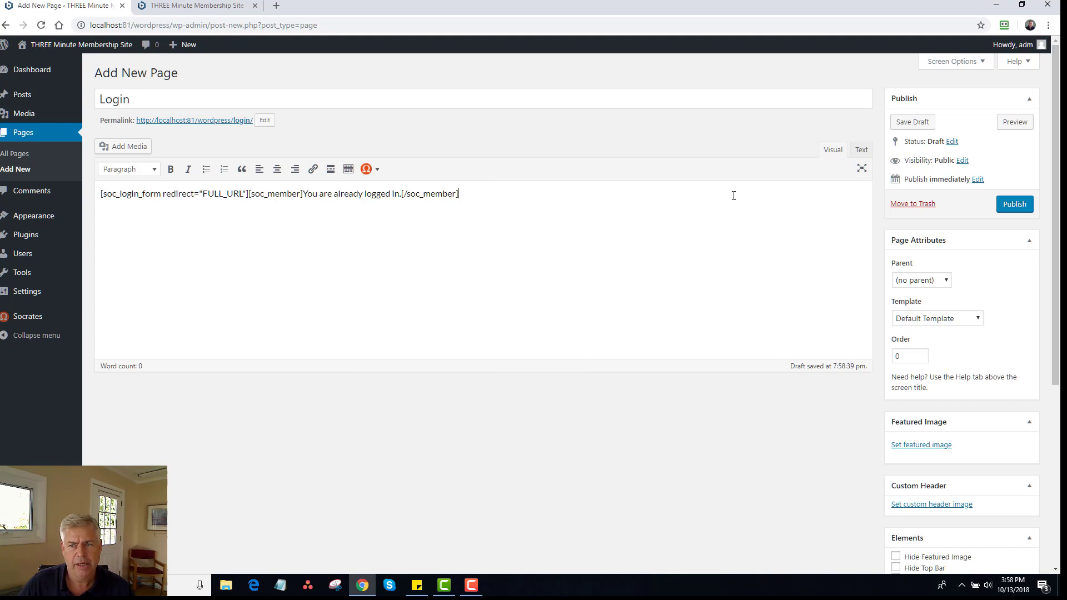
Replace FULL_URL with the Dashboard address, publish Login, and begin another page.
{"action": "left_click", "coordinate": [862, 149]}
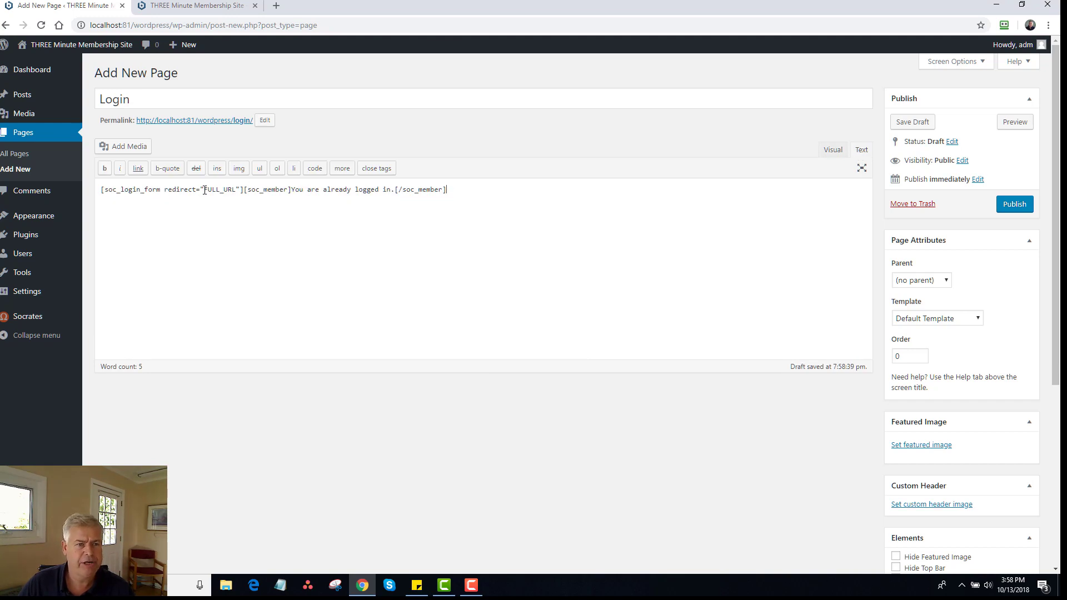
{"action": "left_click_drag", "start_coordinate": [204, 190], "coordinate": [229, 193]}
{"action": "type", "text": "http://localhost:81/wordpress/dashboard/"}
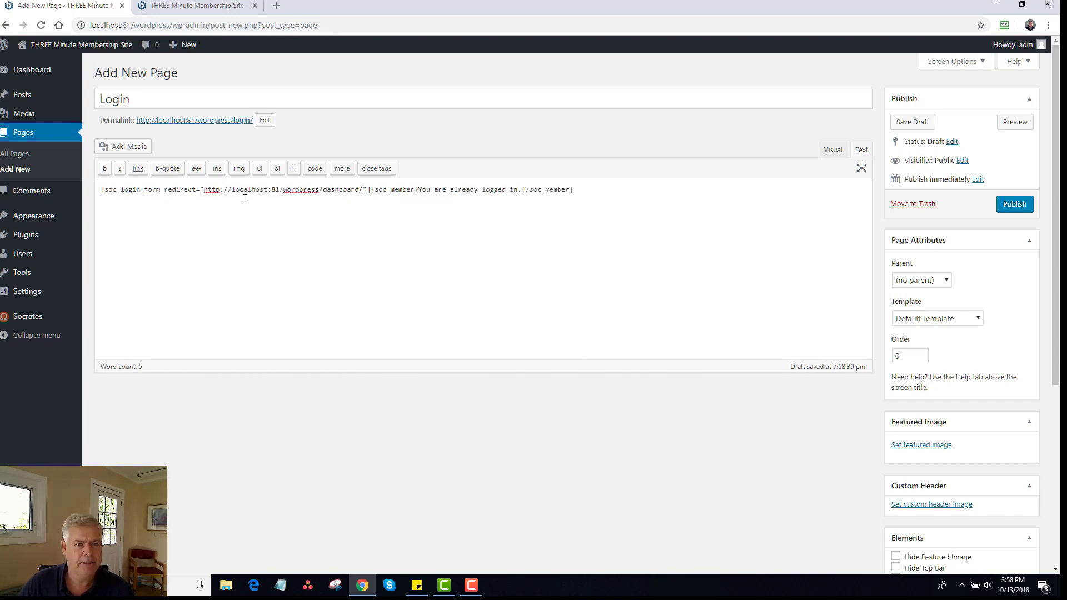
{"action": "left_click", "coordinate": [1019, 207]}
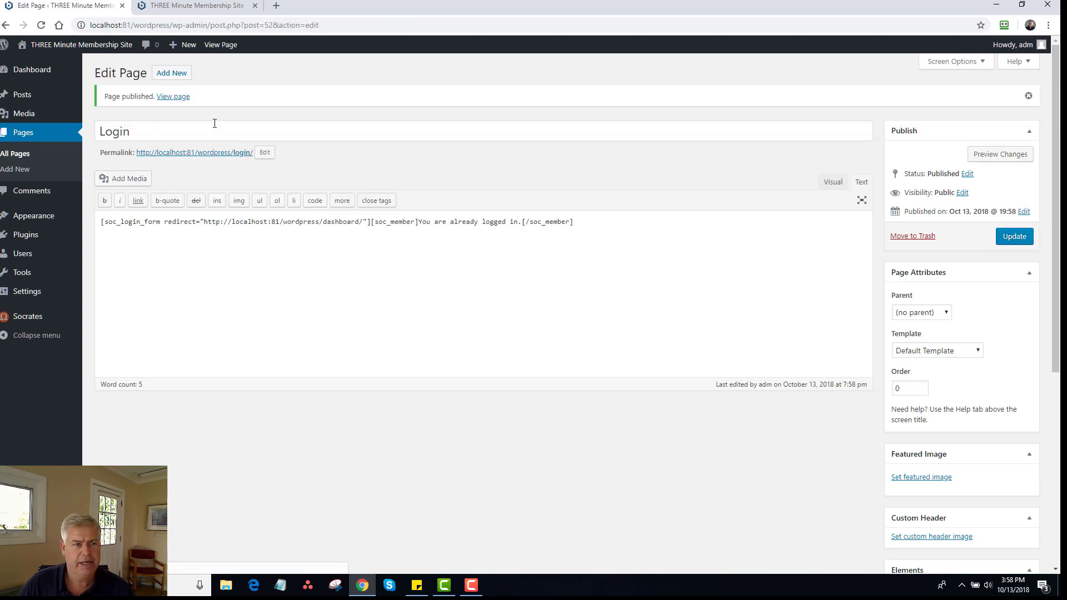
{"action": "left_click", "coordinate": [171, 73]}
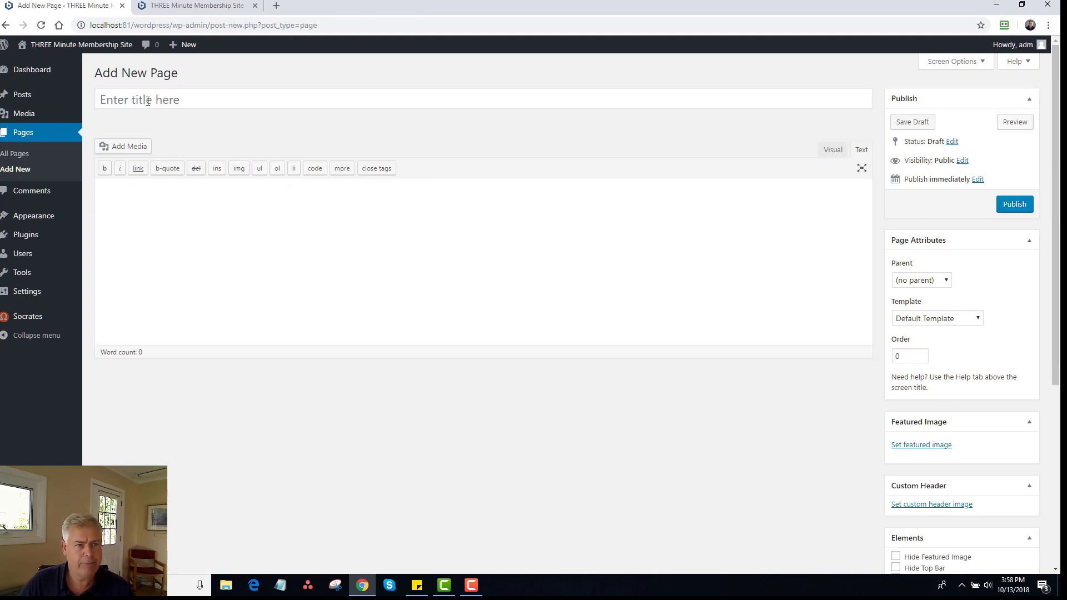
{"action": "left_click", "coordinate": [148, 100]}
{"action": "type", "text": "Not A"}
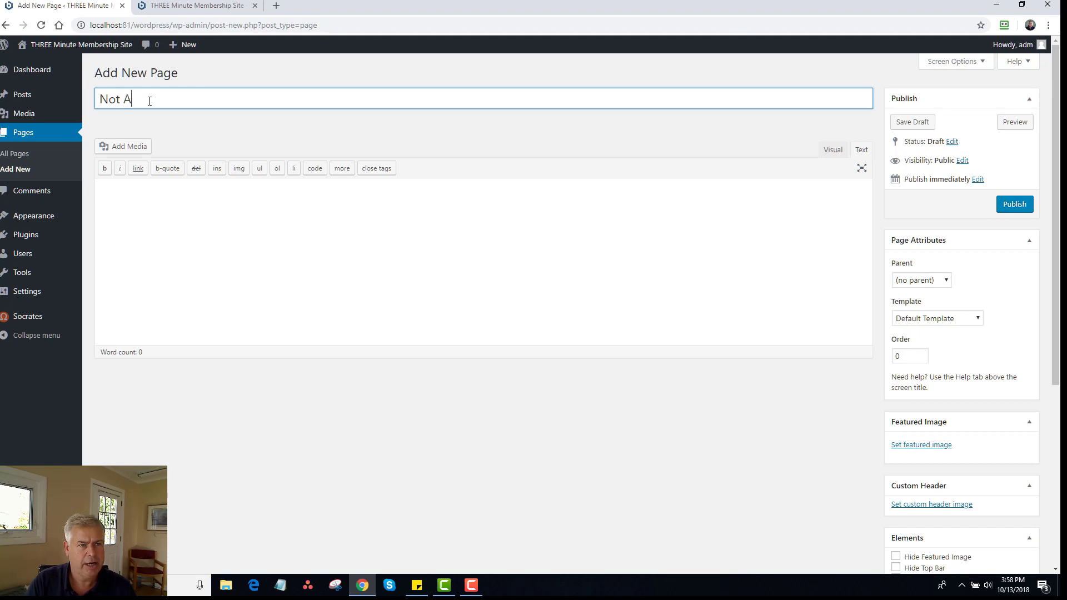
{"action": "type", "text": " Member"}
Write 'You're not a members' as the Not A Member page content and publish it.
{"action": "left_click", "coordinate": [188, 228]}
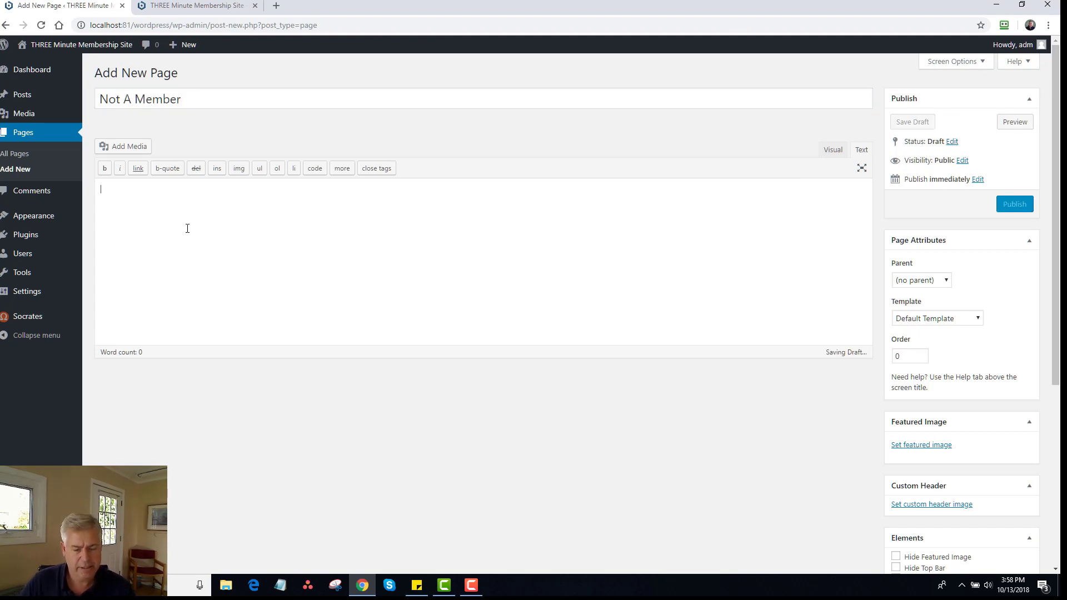
{"action": "type", "text": "ZYou'"}
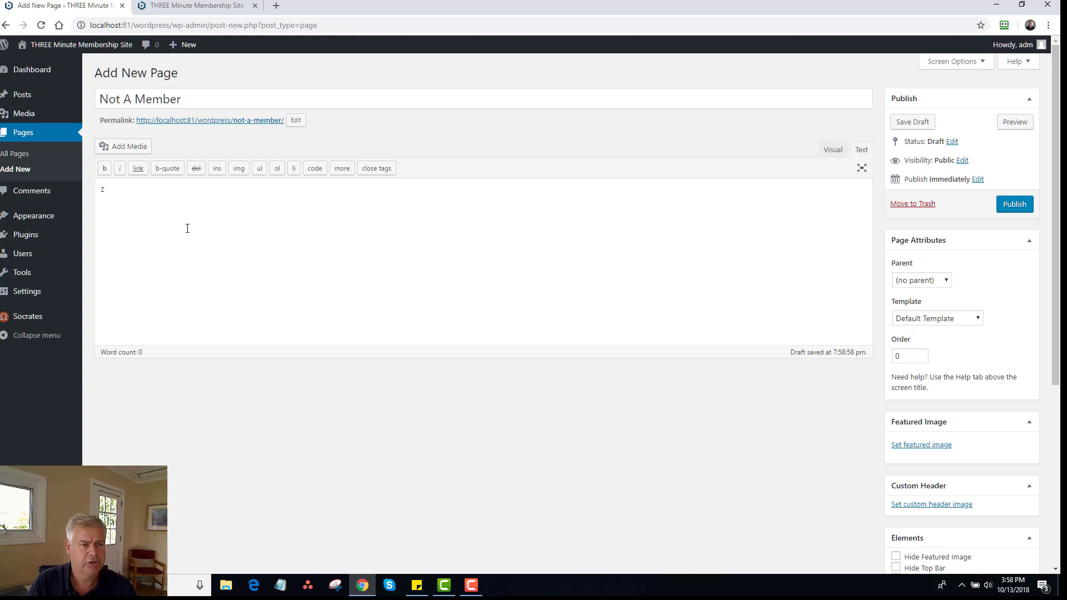
{"action": "type", "text": "You're"}
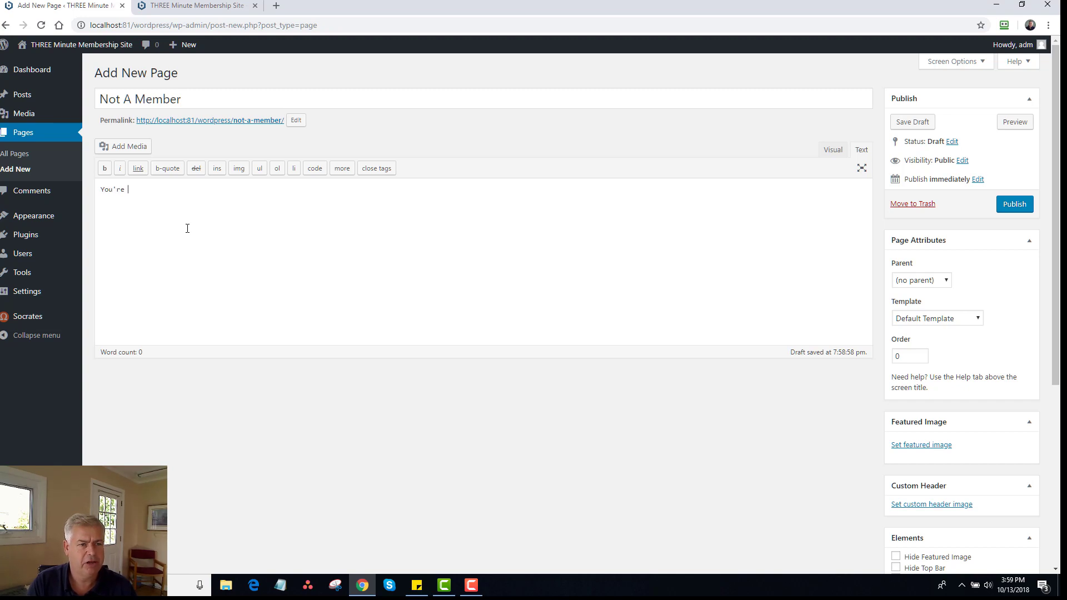
{"action": "type", "text": "not a members"}
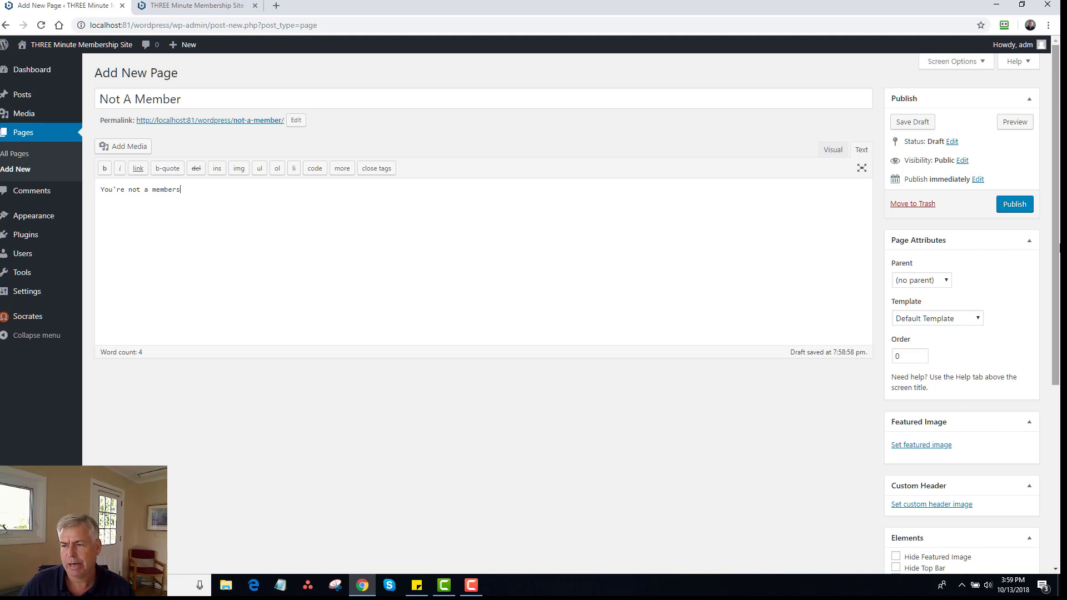
{"action": "left_click_drag", "start_coordinate": [1057, 282], "coordinate": [1058, 427]}
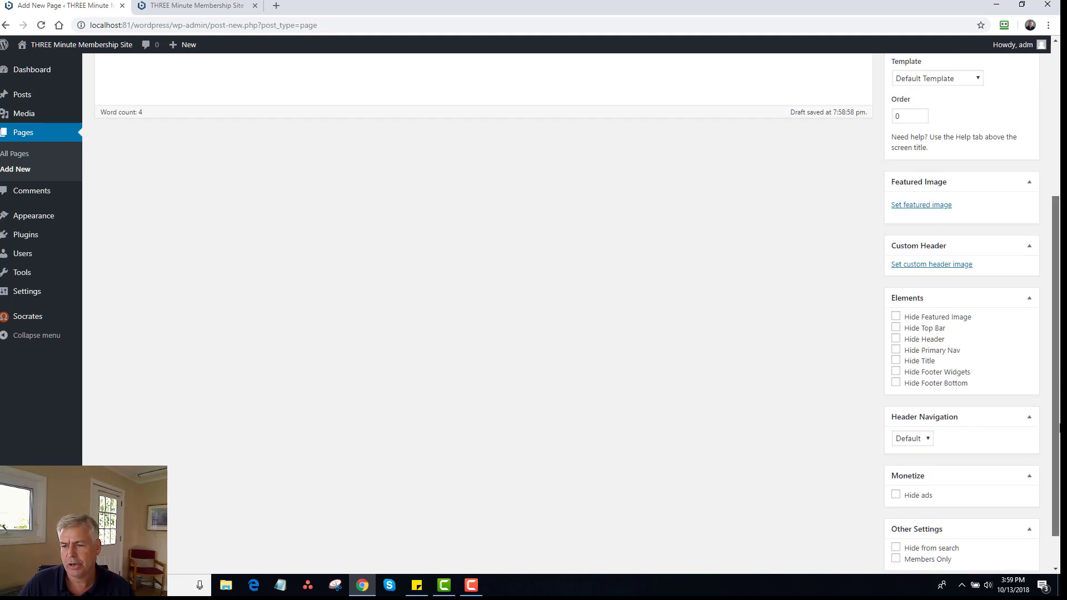
{"action": "scroll", "coordinate": [496, 295], "scroll_direction": "up", "scroll_amount": 3}
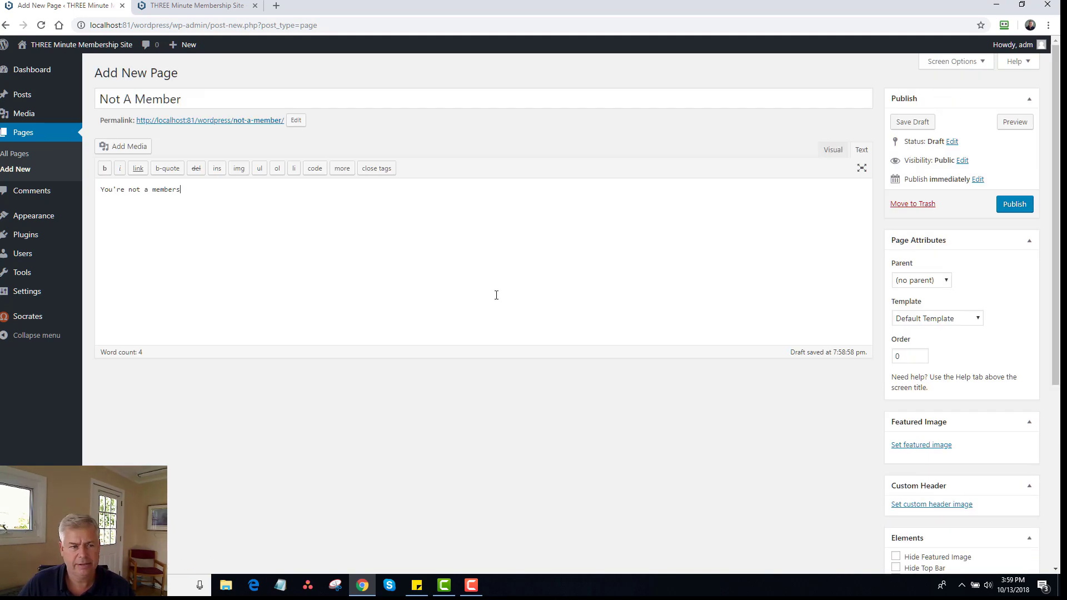
{"action": "left_click", "coordinate": [1015, 205]}
{"action": "mouse_move", "coordinate": [28, 316]}
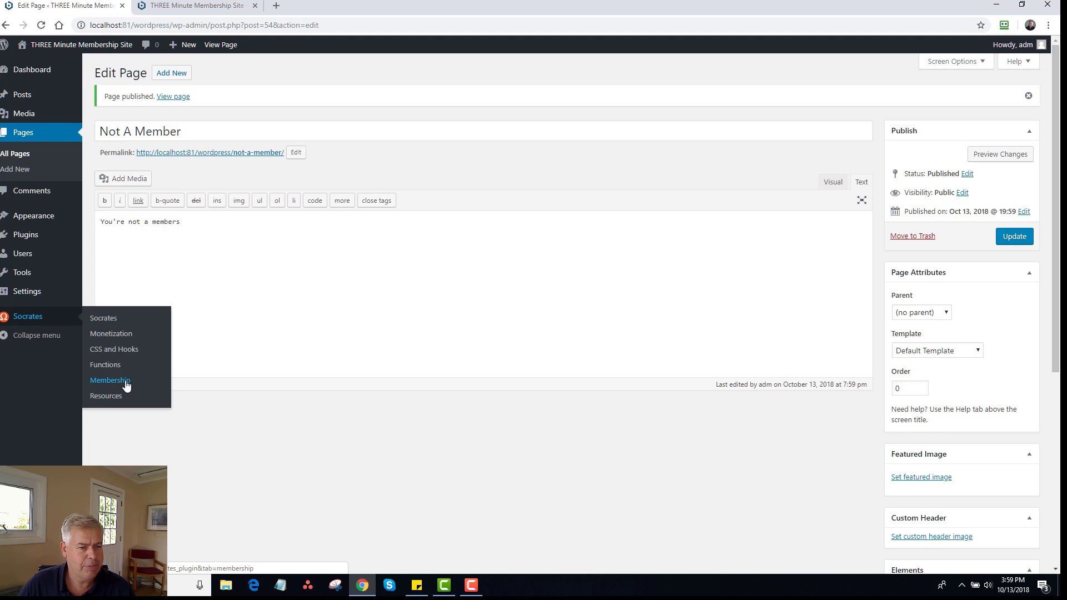
In Socrates Membership settings, set the non-member redirect to 'Not A Member' and save.
{"action": "left_click", "coordinate": [126, 386]}
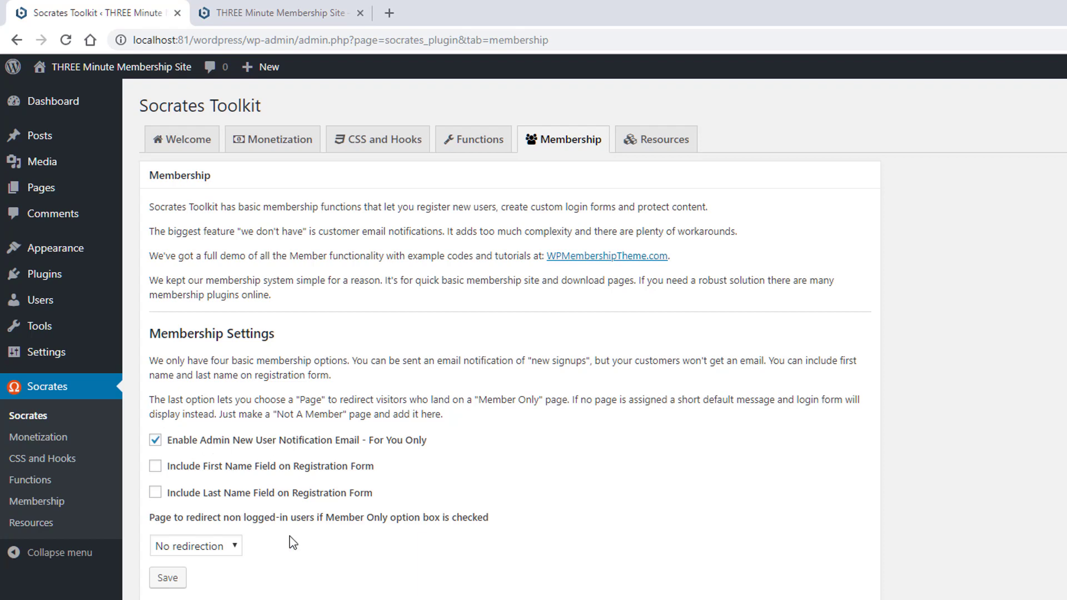
{"action": "left_click", "coordinate": [230, 546]}
{"action": "left_click", "coordinate": [175, 595]}
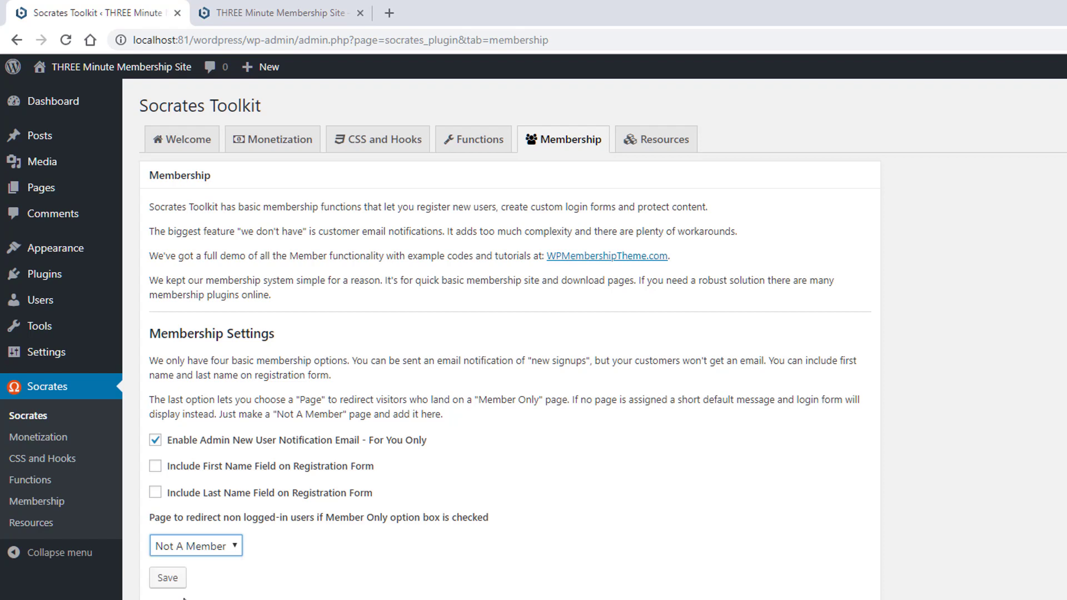
{"action": "left_click", "coordinate": [175, 584]}
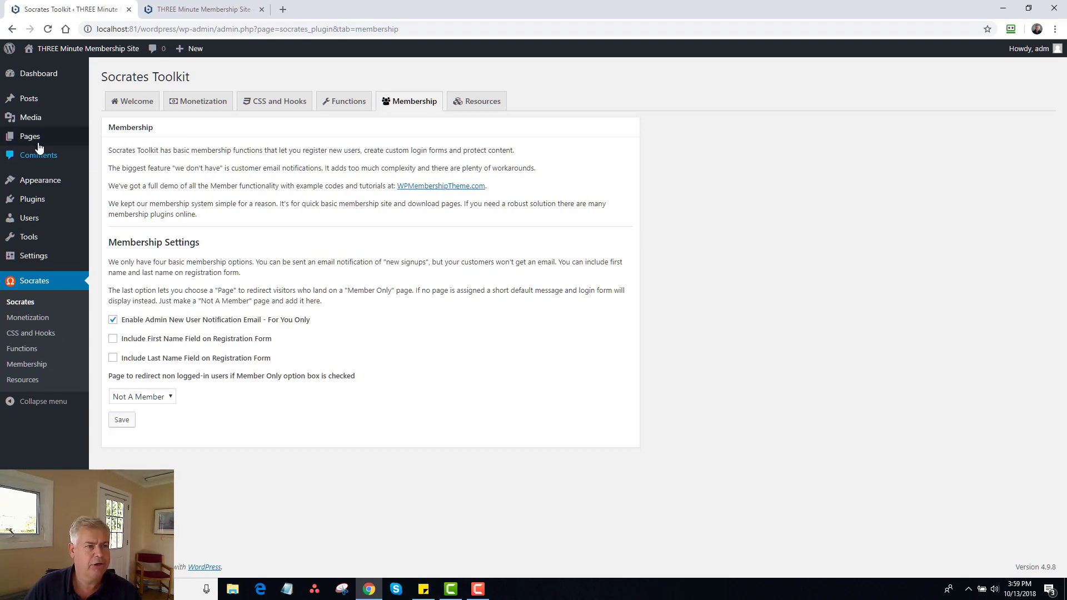
Open the Registration page from the Pages list in an incognito window.
{"action": "left_click", "coordinate": [38, 140]}
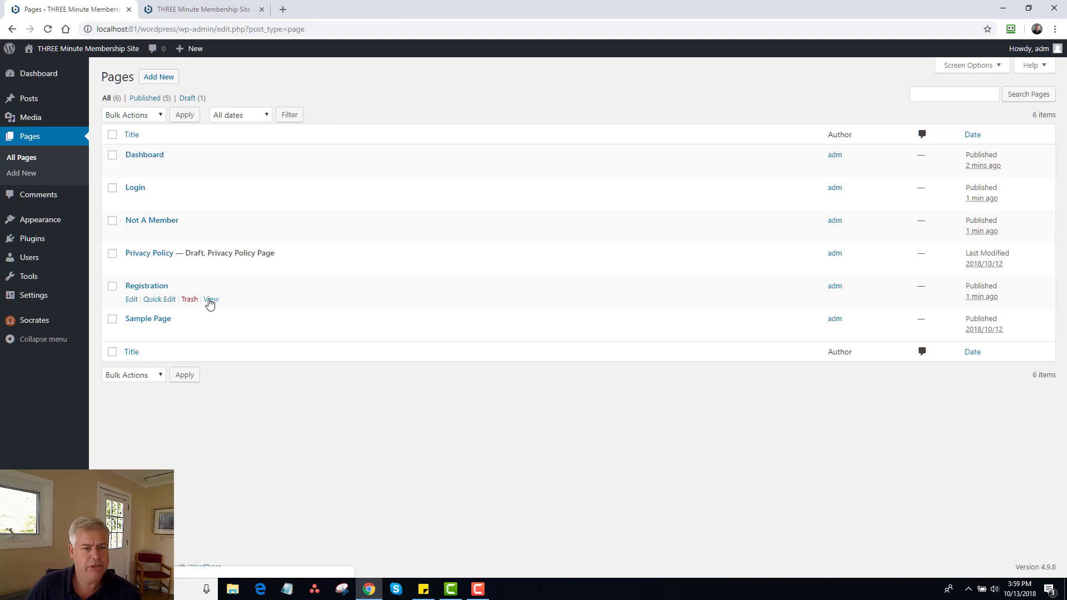
{"action": "right_click", "coordinate": [211, 300]}
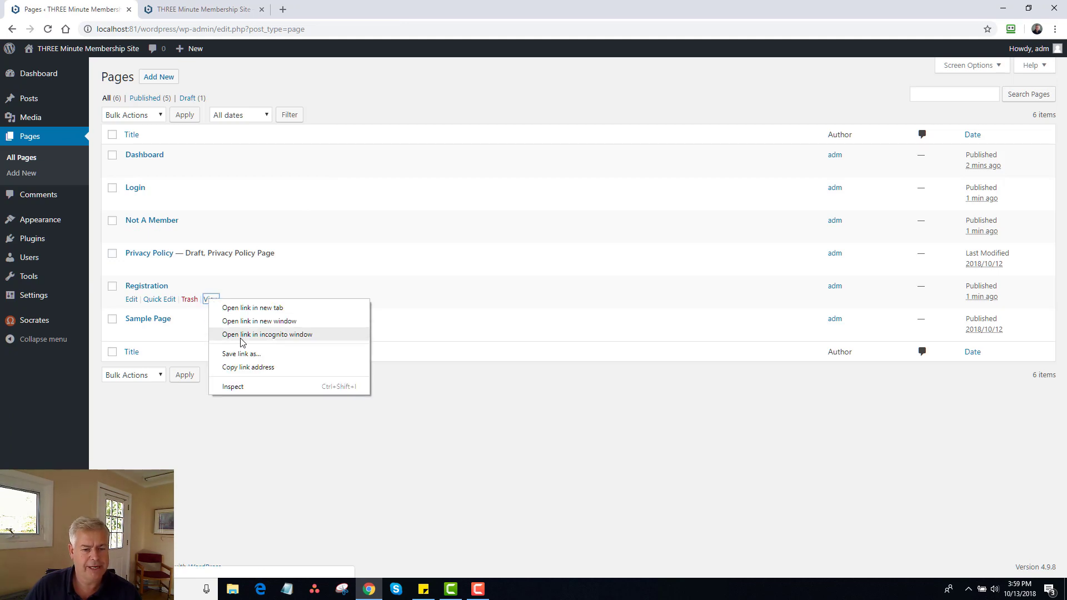
{"action": "left_click", "coordinate": [241, 338]}
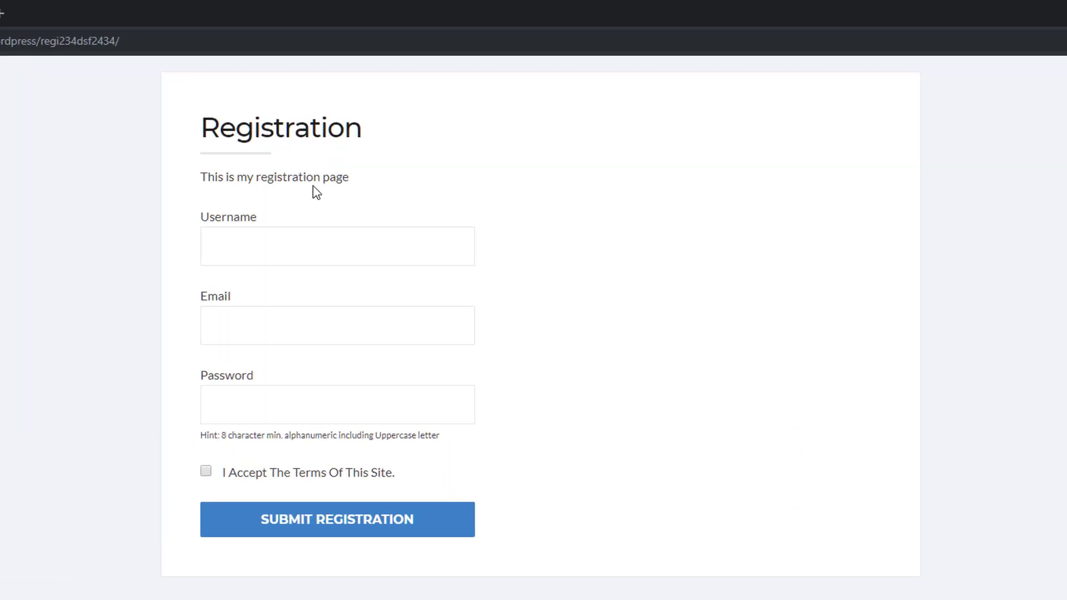
Register as user1 with an email and password, accepting the terms.
{"action": "left_click", "coordinate": [293, 240]}
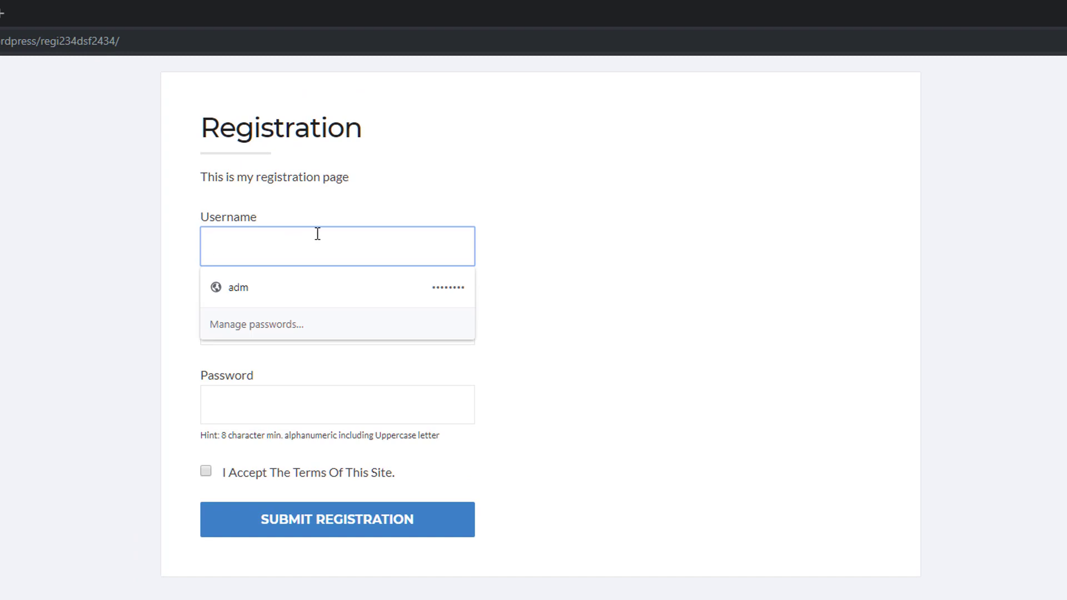
{"action": "type", "text": "user"}
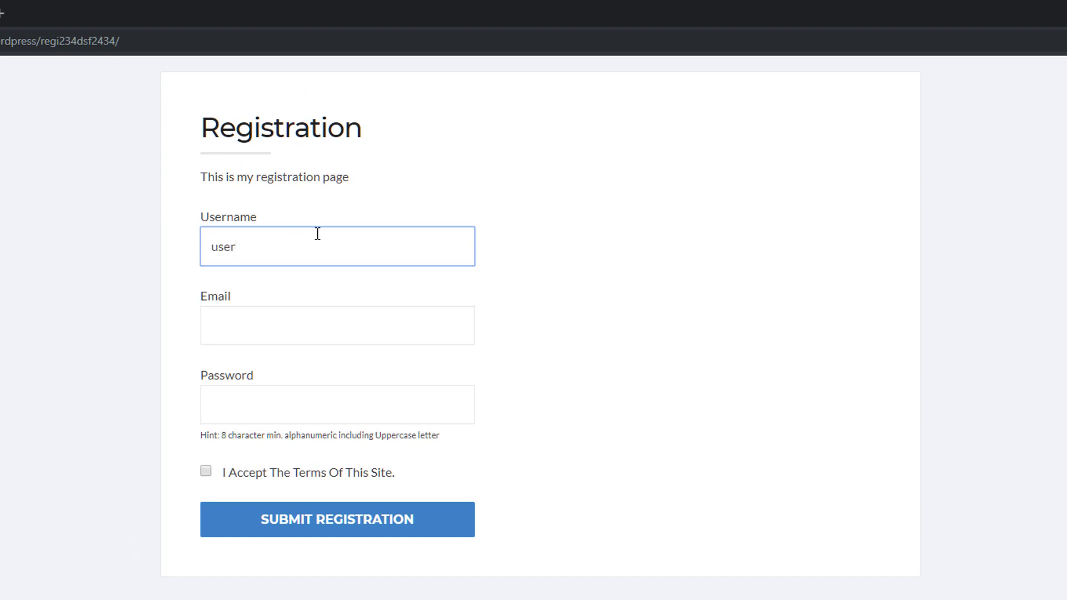
{"action": "key", "text": "Tab"}
{"action": "left_click", "coordinate": [317, 234]}
{"action": "key", "text": "Tab"}
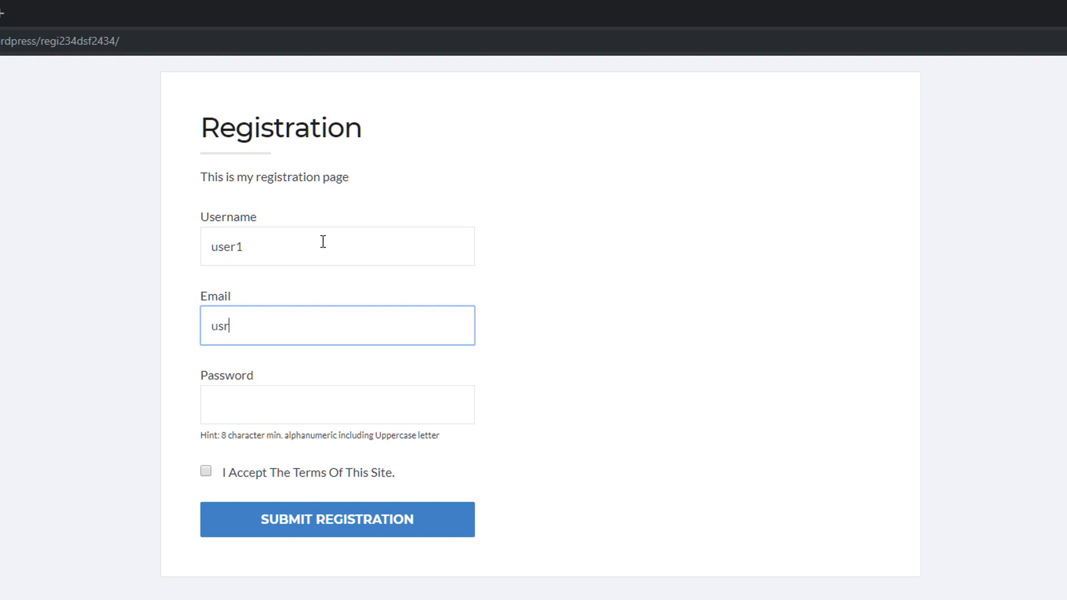
{"action": "key", "text": "Tab"}
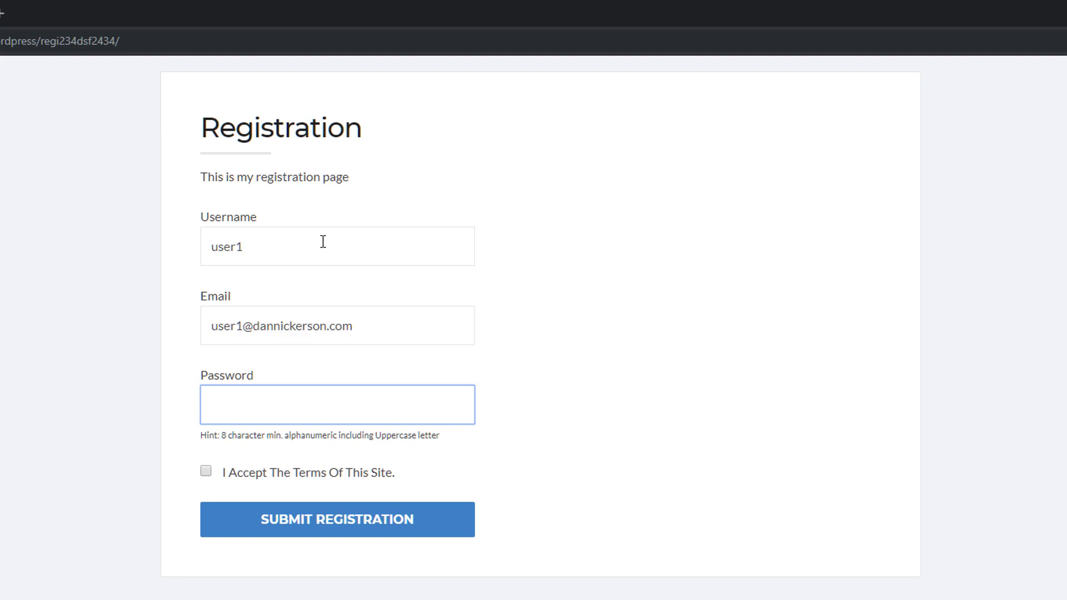
{"action": "left_click", "coordinate": [207, 472]}
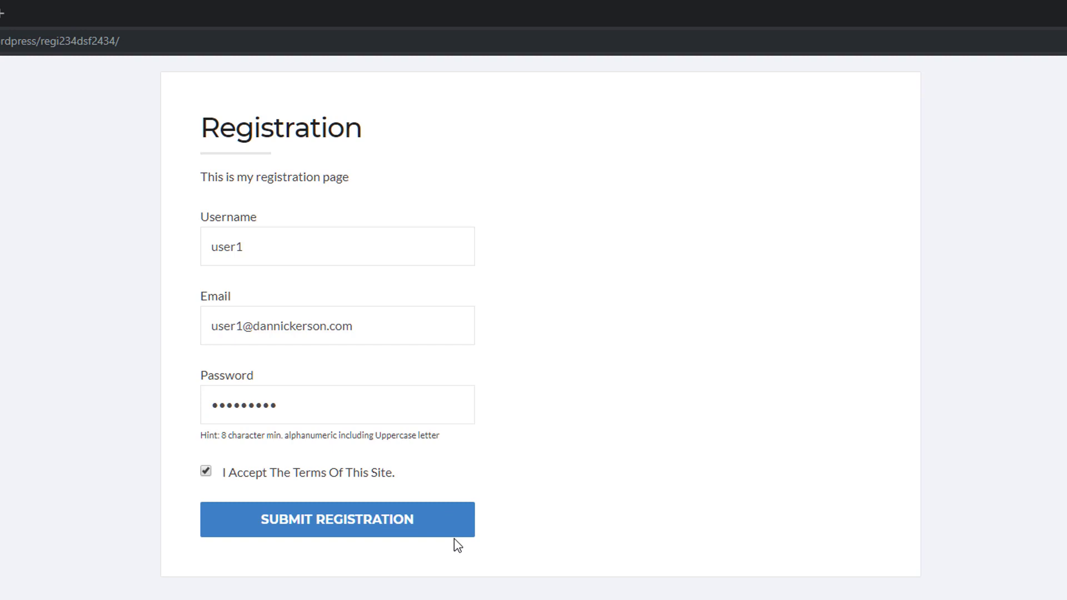
{"action": "left_click", "coordinate": [389, 533]}
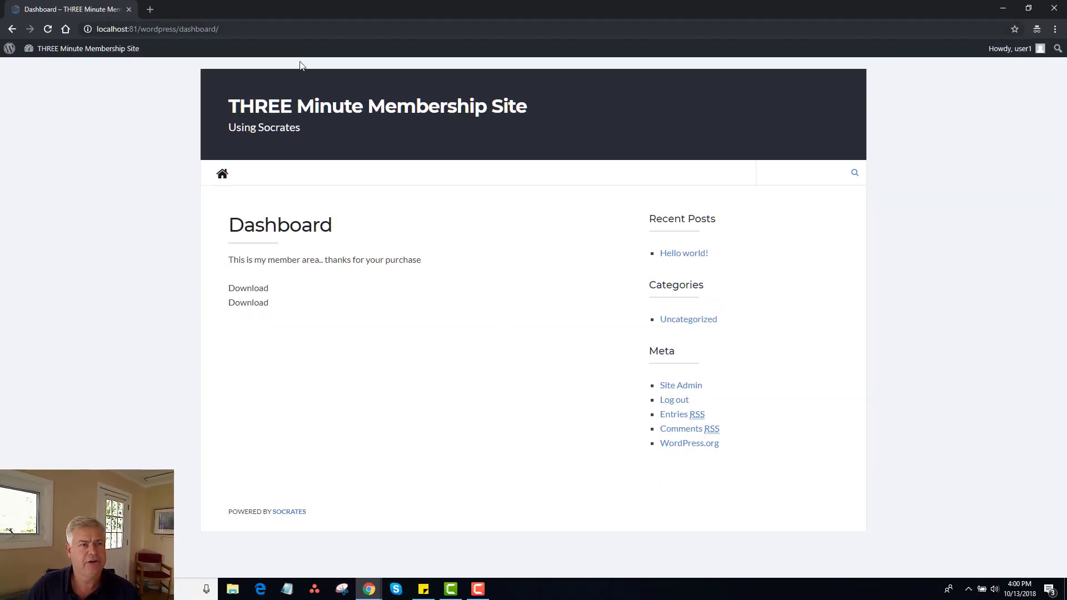
Close the logged-in member window and open the Dashboard page in an incognito window.
{"action": "left_click", "coordinate": [258, 29]}
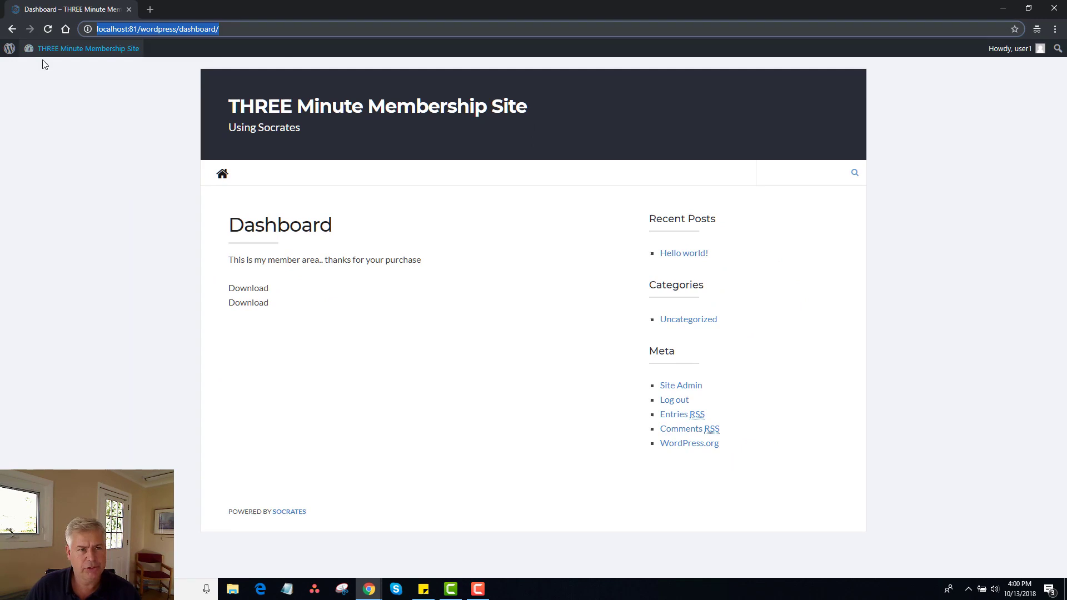
{"action": "left_click", "coordinate": [1055, 10]}
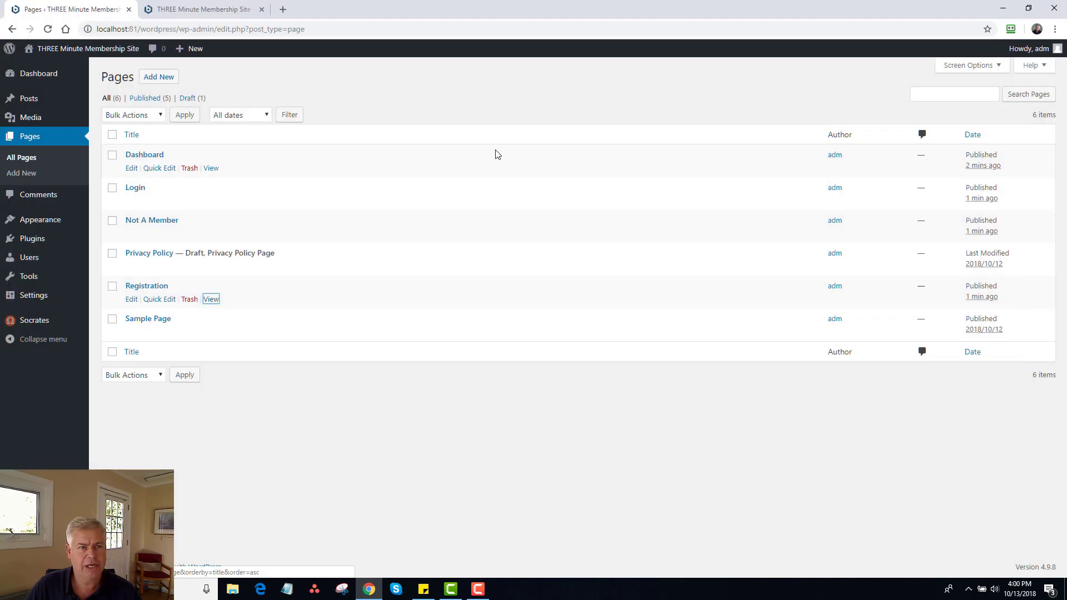
{"action": "right_click", "coordinate": [216, 168]}
{"action": "left_click", "coordinate": [266, 201]}
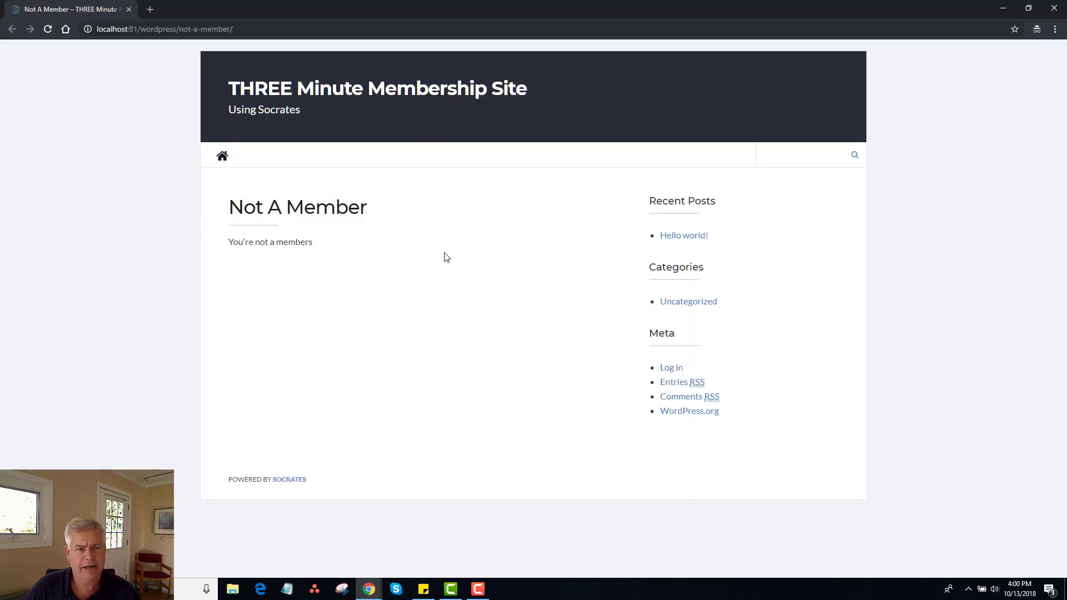
Search the site for 'register' as a logged-out visitor, then close the private window.
{"action": "left_click", "coordinate": [798, 148]}
{"action": "type", "text": "RE"}
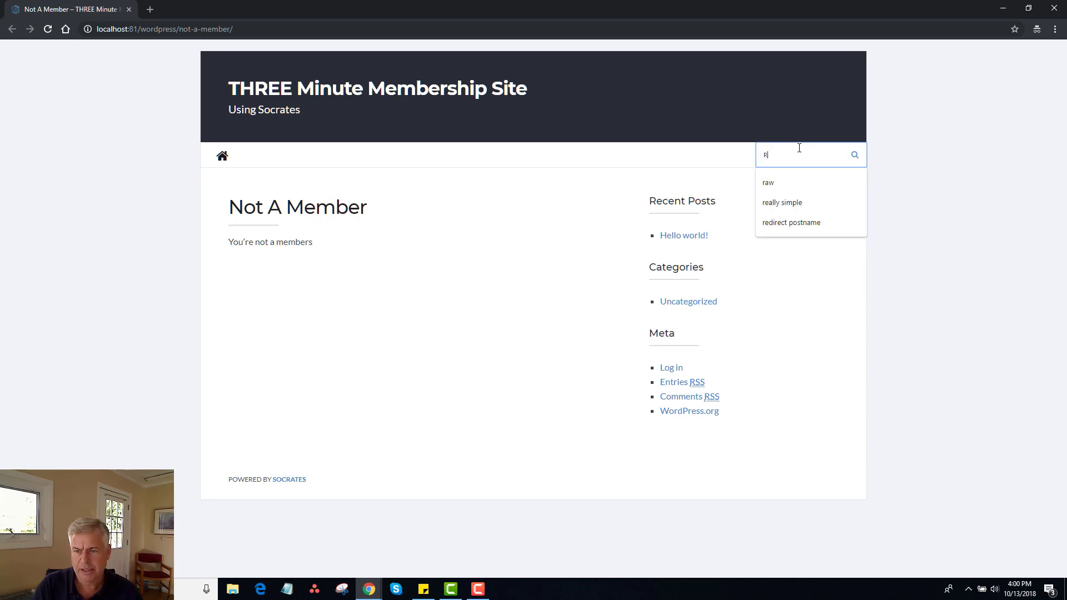
{"action": "type", "text": "GIS"}
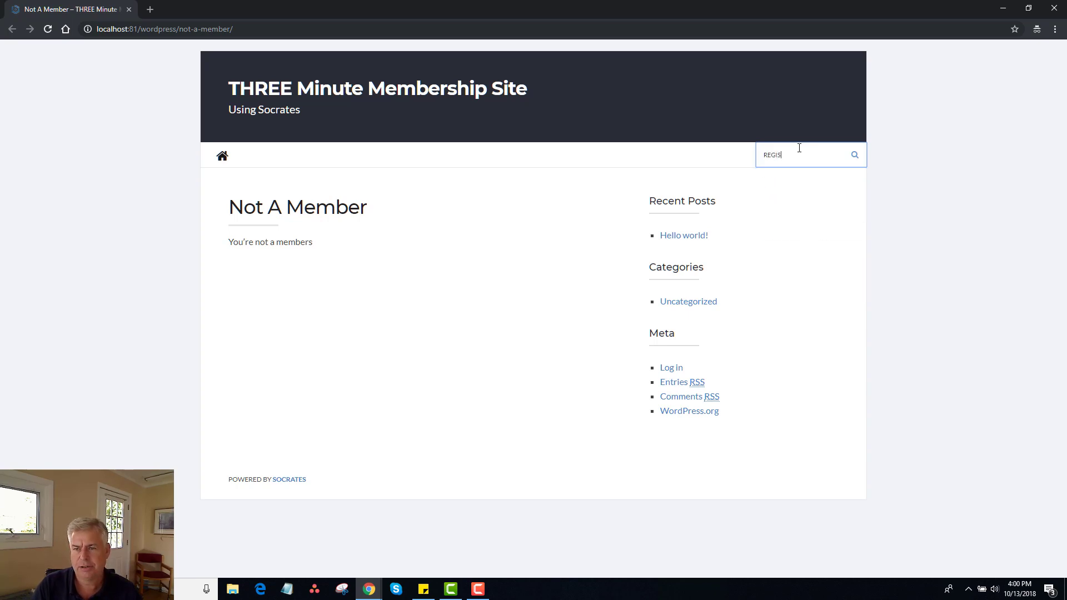
{"action": "type", "text": "TER"}
{"action": "key", "text": "Return"}
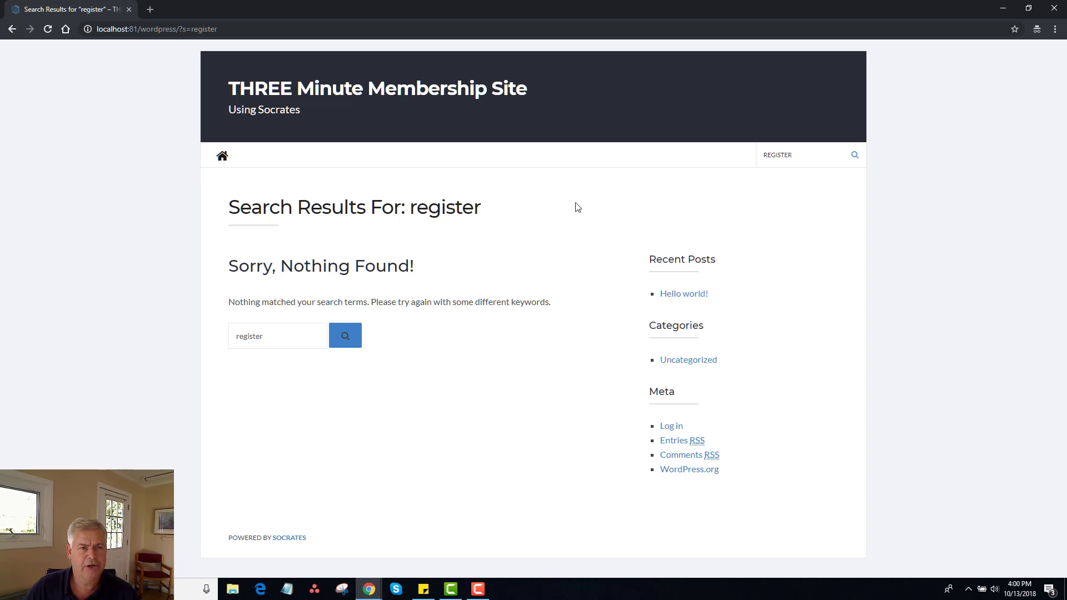
{"action": "left_click", "coordinate": [1053, 8]}
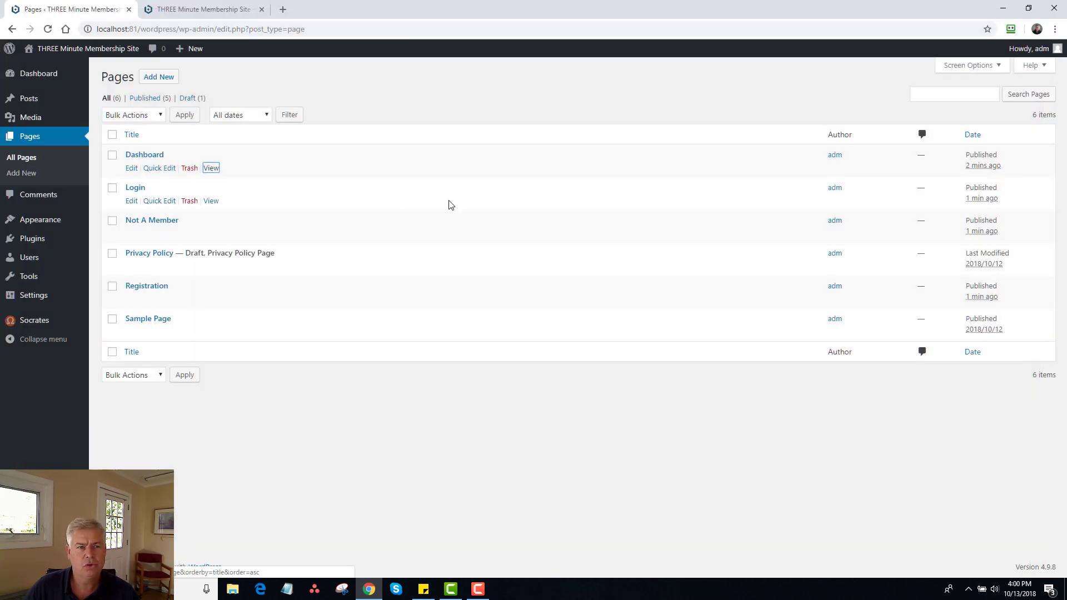
Insert the Is Visitor protection shortcode below the Download lines on the Dashboard page.
{"action": "left_click", "coordinate": [131, 168]}
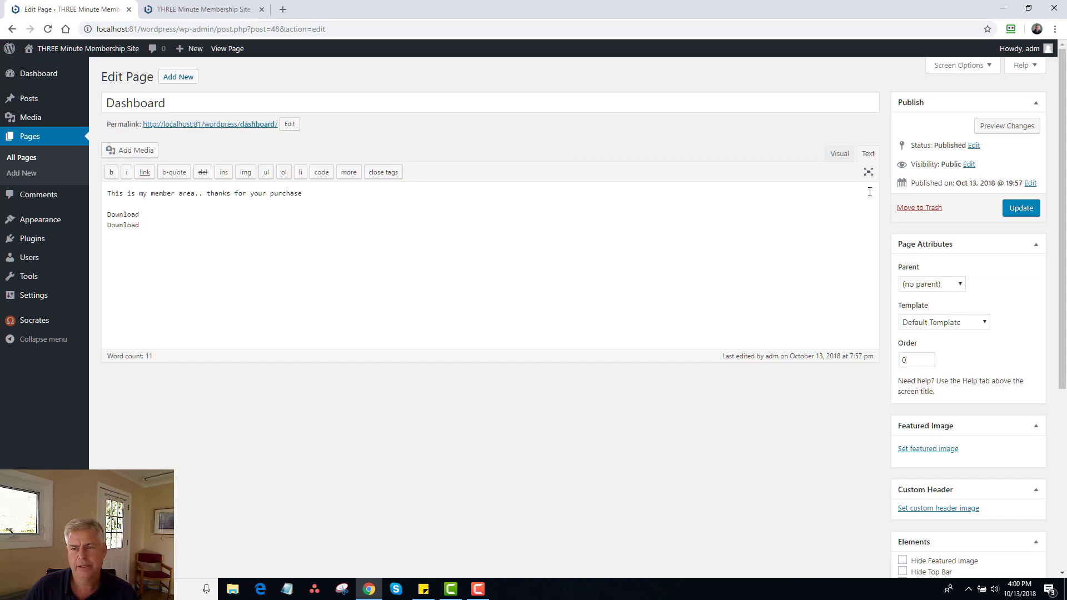
{"action": "left_click", "coordinate": [840, 154]}
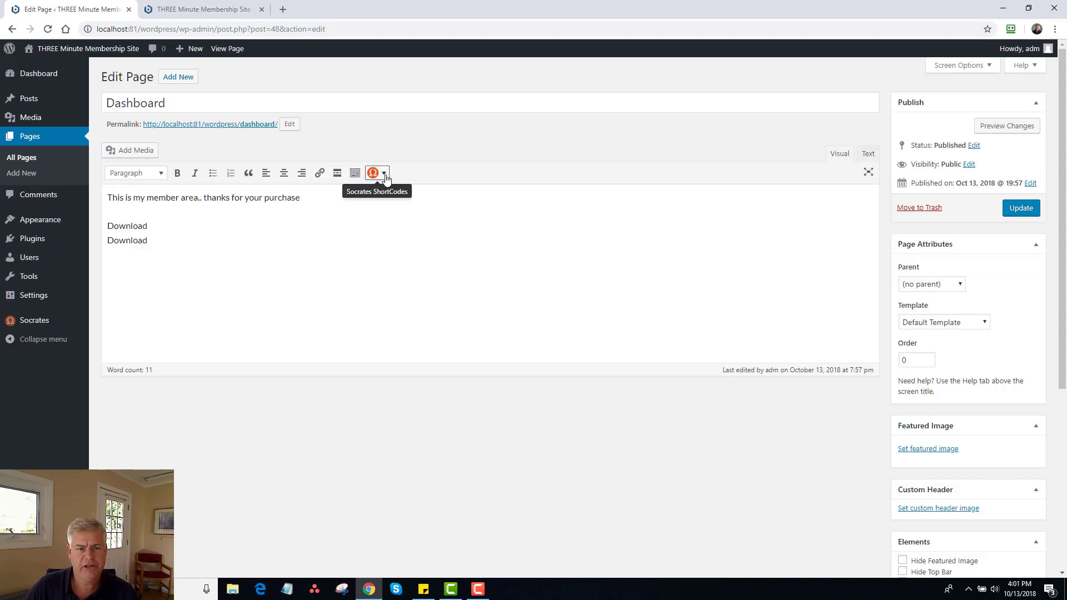
{"action": "left_click", "coordinate": [374, 173]}
{"action": "mouse_move", "coordinate": [422, 249]}
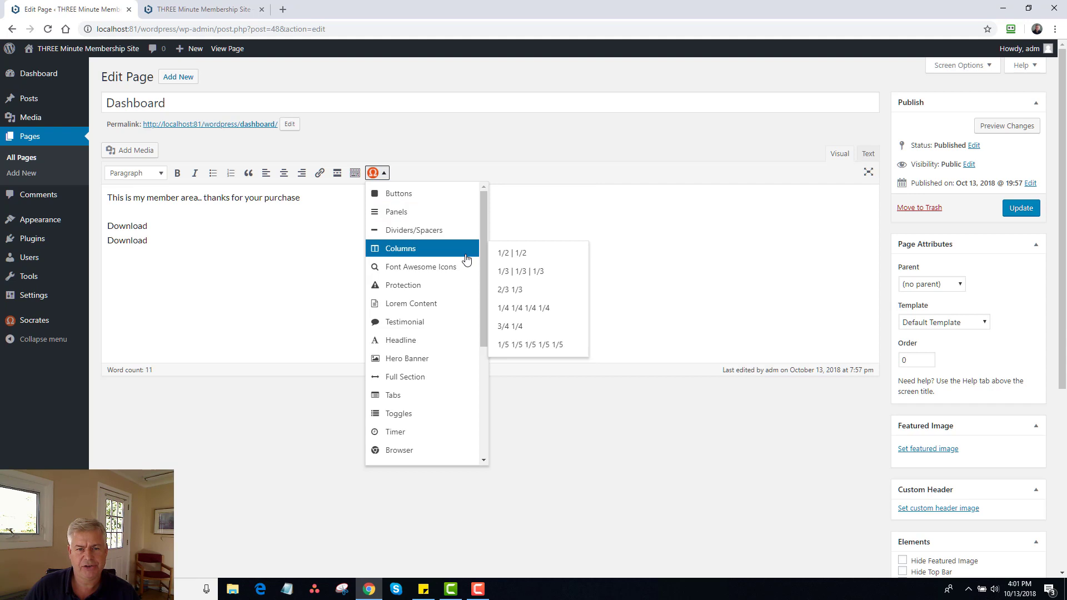
{"action": "left_click_drag", "start_coordinate": [484, 273], "coordinate": [481, 303]}
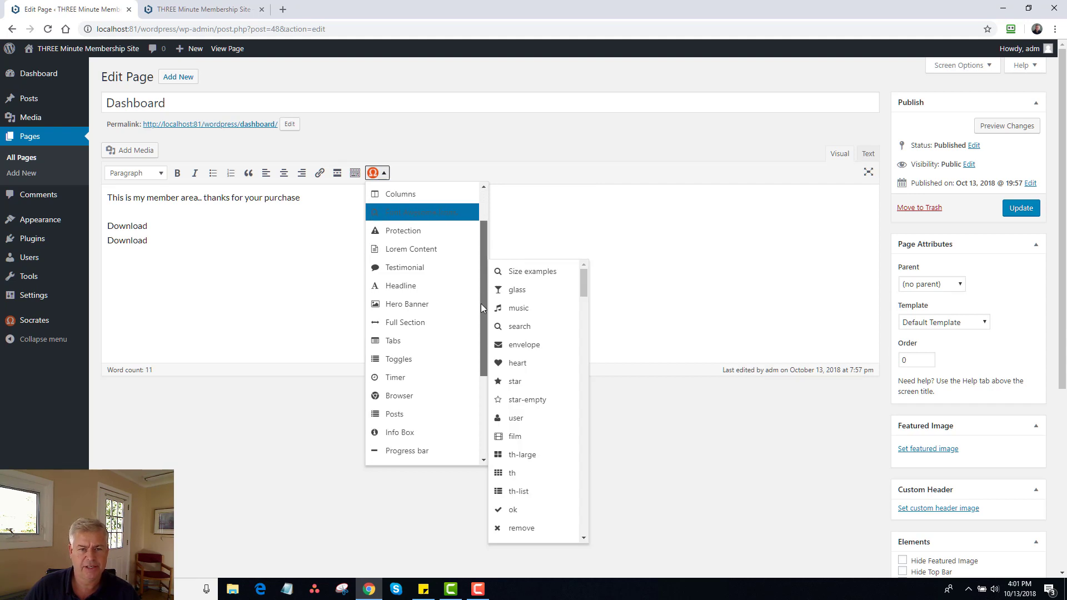
{"action": "left_click", "coordinate": [321, 234]}
{"action": "key", "text": "Return"}
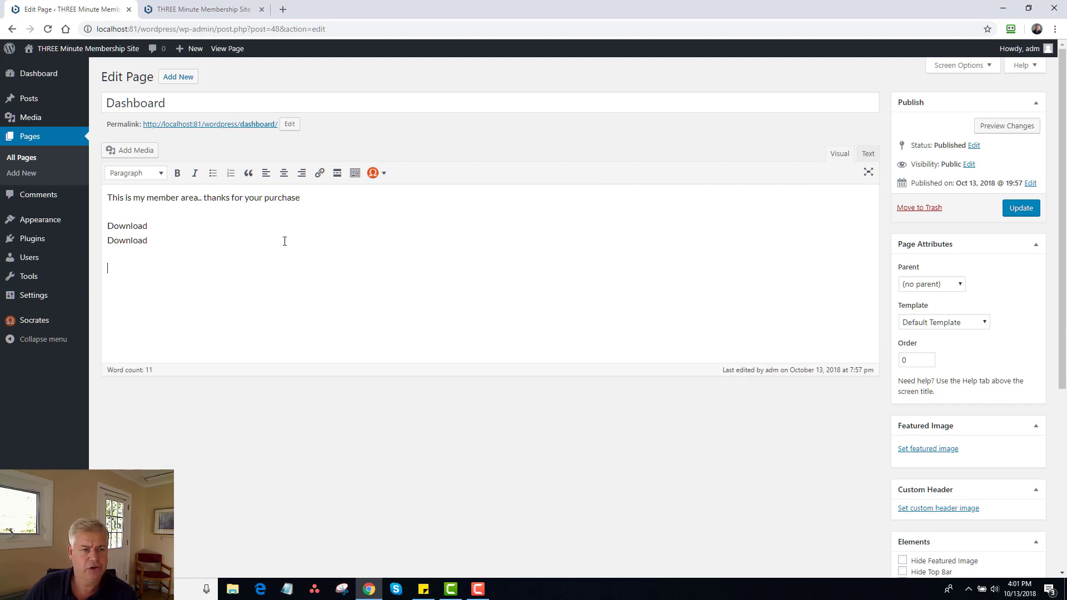
{"action": "left_click", "coordinate": [385, 174]}
{"action": "mouse_move", "coordinate": [423, 229]}
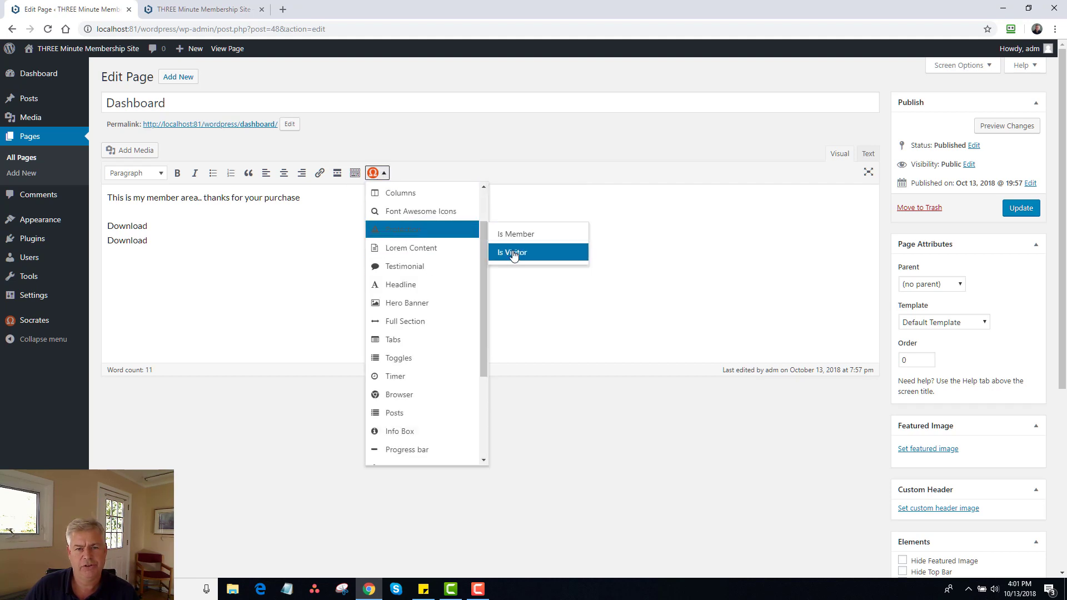
{"action": "left_click", "coordinate": [513, 253]}
Add the Is Member protection shortcode beneath the visitor-only block.
{"action": "left_click_drag", "start_coordinate": [154, 270], "coordinate": [229, 268]}
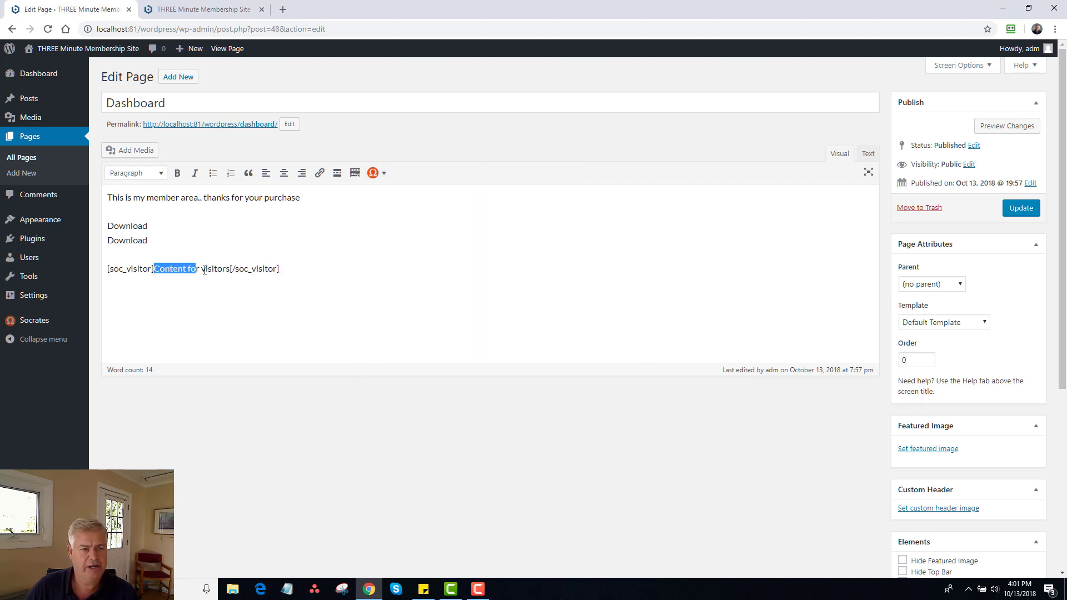
{"action": "left_click", "coordinate": [295, 277]}
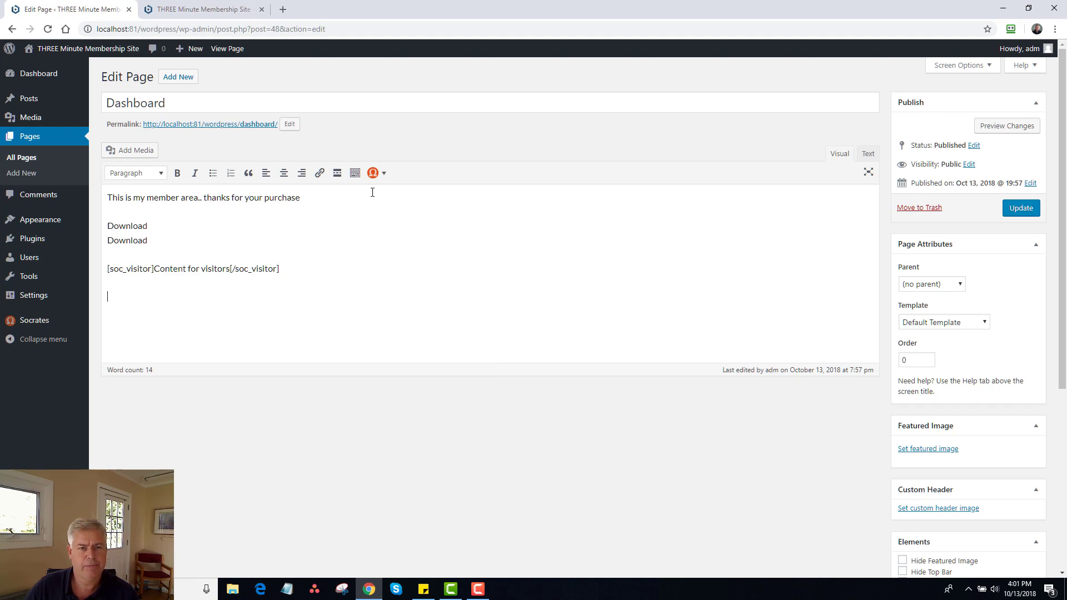
{"action": "left_click", "coordinate": [375, 174]}
{"action": "mouse_move", "coordinate": [403, 230]}
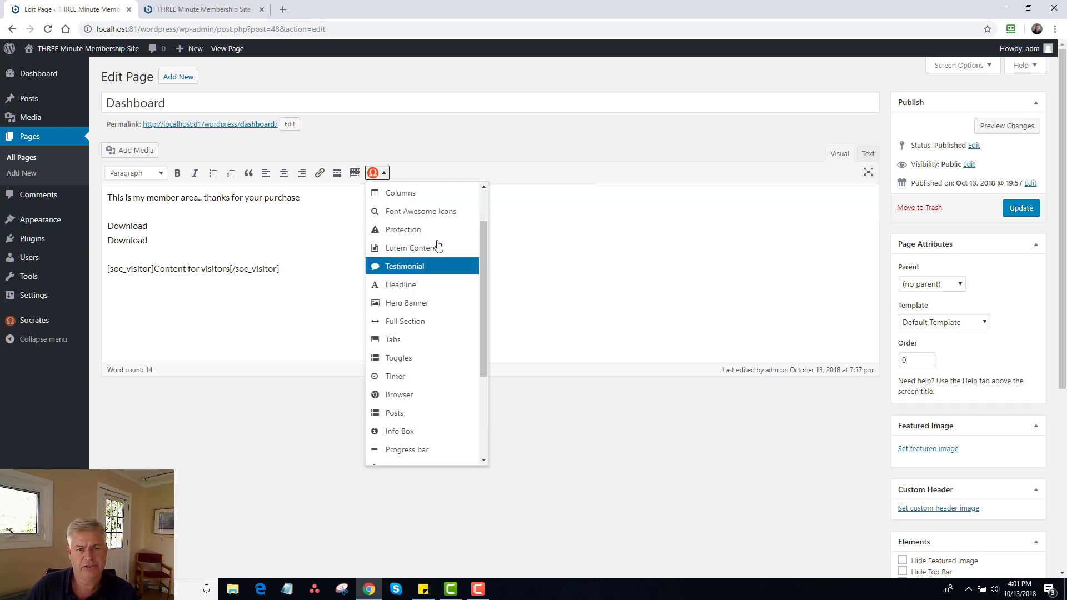
{"action": "left_click", "coordinate": [514, 235]}
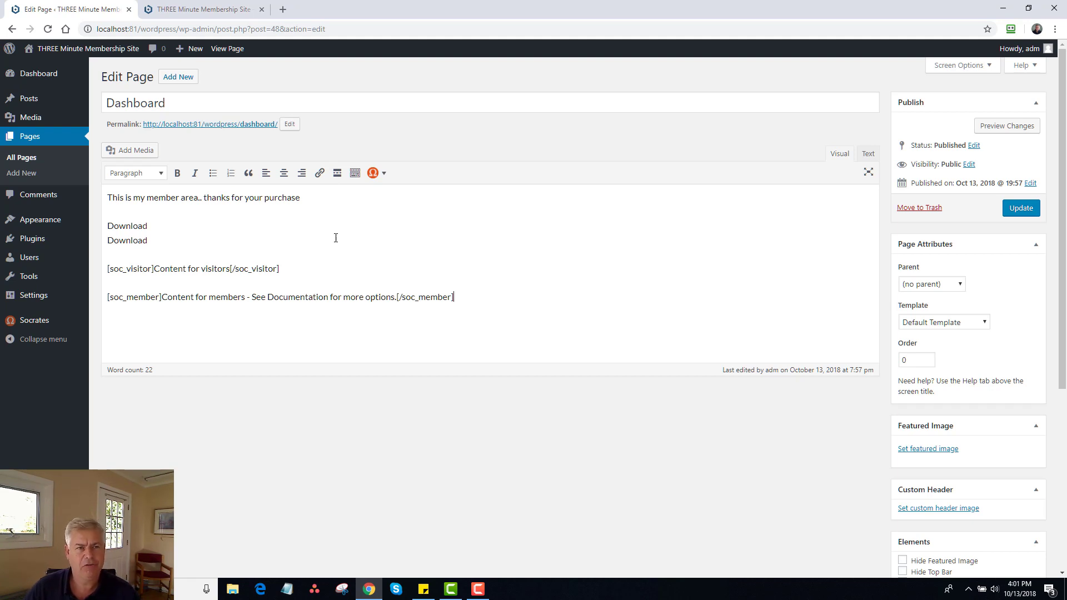
Load wpmembershiptheme.com in a new browser tab.
{"action": "left_click", "coordinate": [282, 12]}
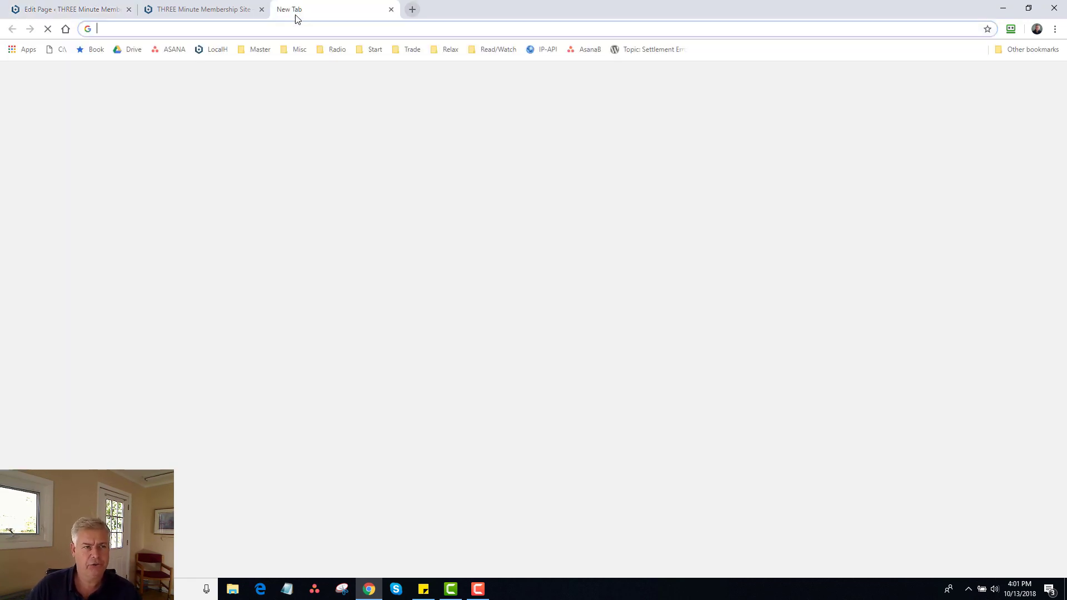
{"action": "type", "text": "wpm"}
{"action": "key", "text": "Return"}
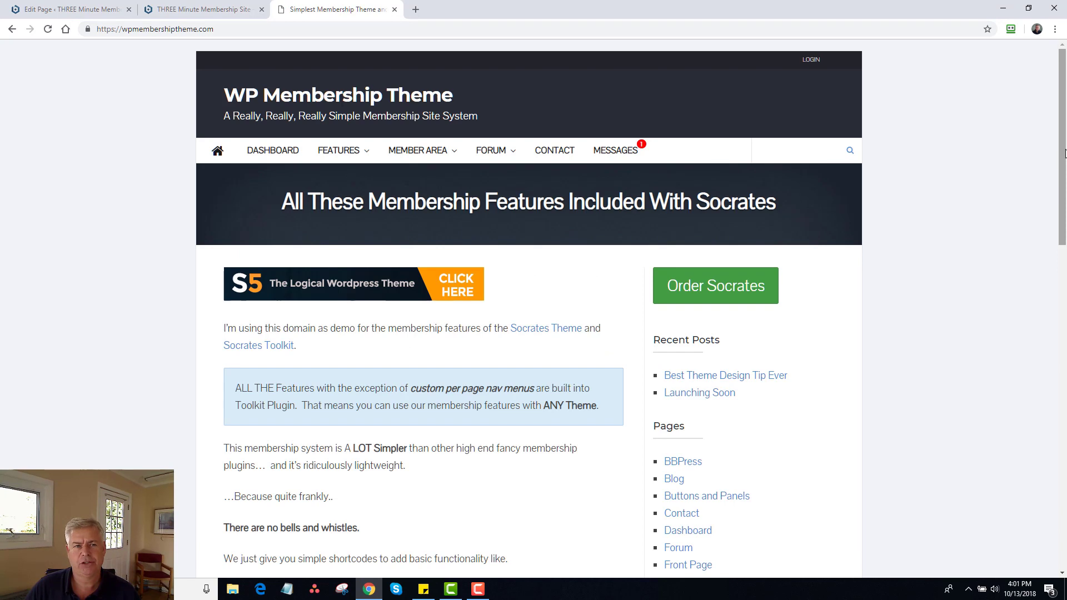
{"action": "scroll", "coordinate": [534, 308], "scroll_direction": "down", "scroll_amount": 2}
{"action": "scroll", "coordinate": [534, 309], "scroll_direction": "down", "scroll_amount": 1}
{"action": "scroll", "coordinate": [533, 309], "scroll_direction": "down", "scroll_amount": 2}
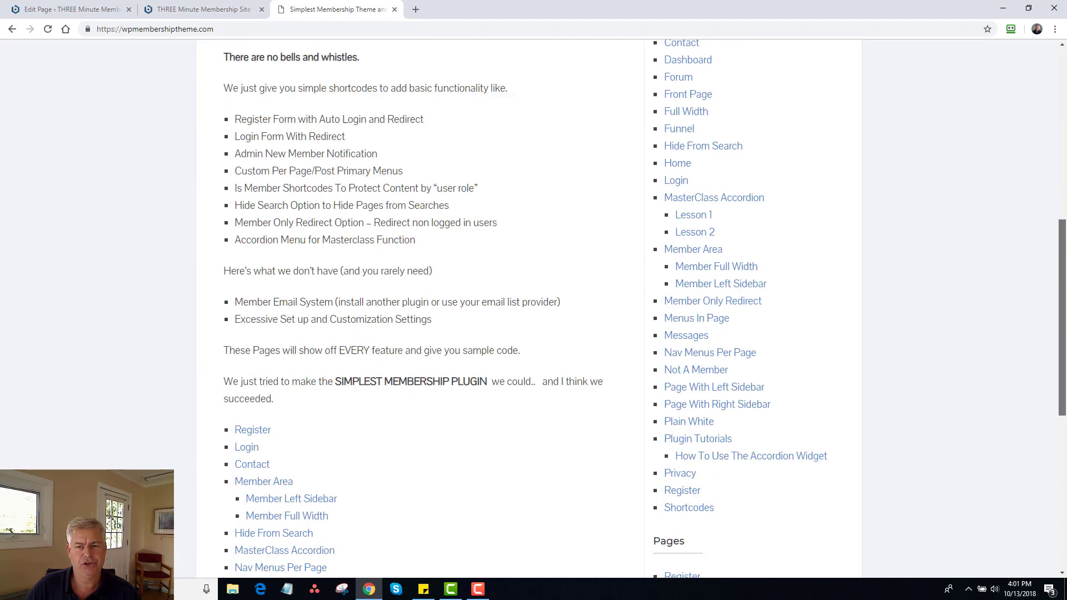
{"action": "scroll", "coordinate": [533, 309], "scroll_direction": "down", "scroll_amount": 4}
{"action": "scroll", "coordinate": [1062, 208], "scroll_direction": "up", "scroll_amount": 10}
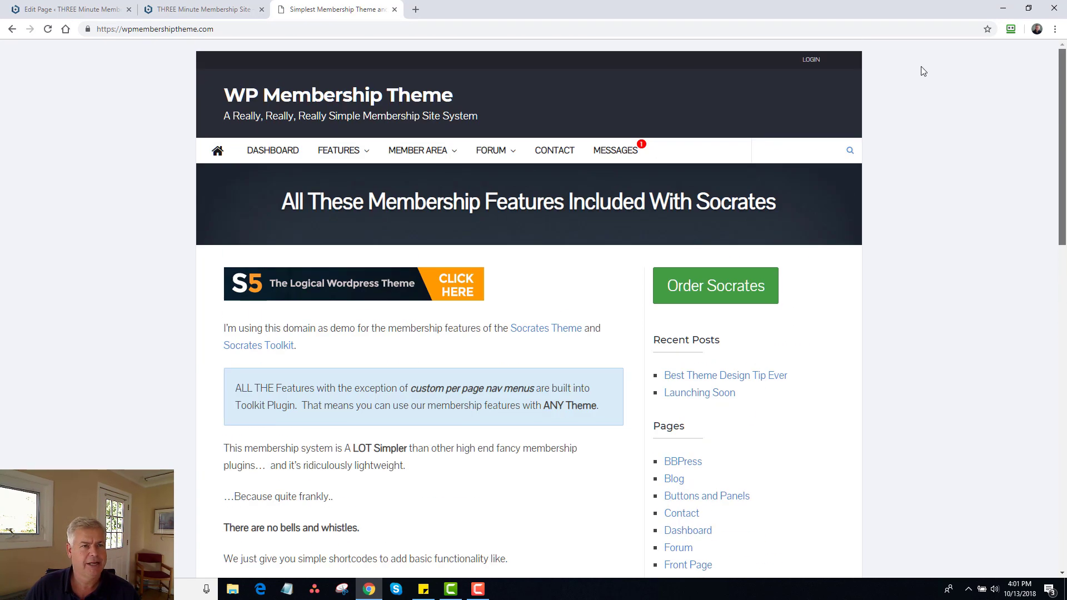
Return to the THREE Minute Membership Site tab showing the Hello world! post.
{"action": "left_click", "coordinate": [203, 10]}
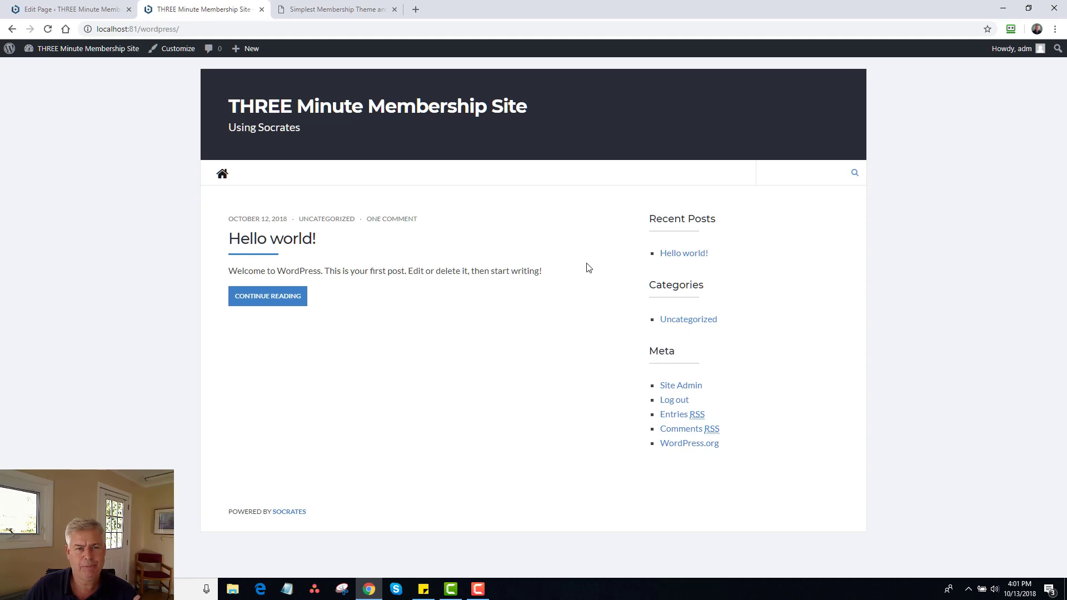